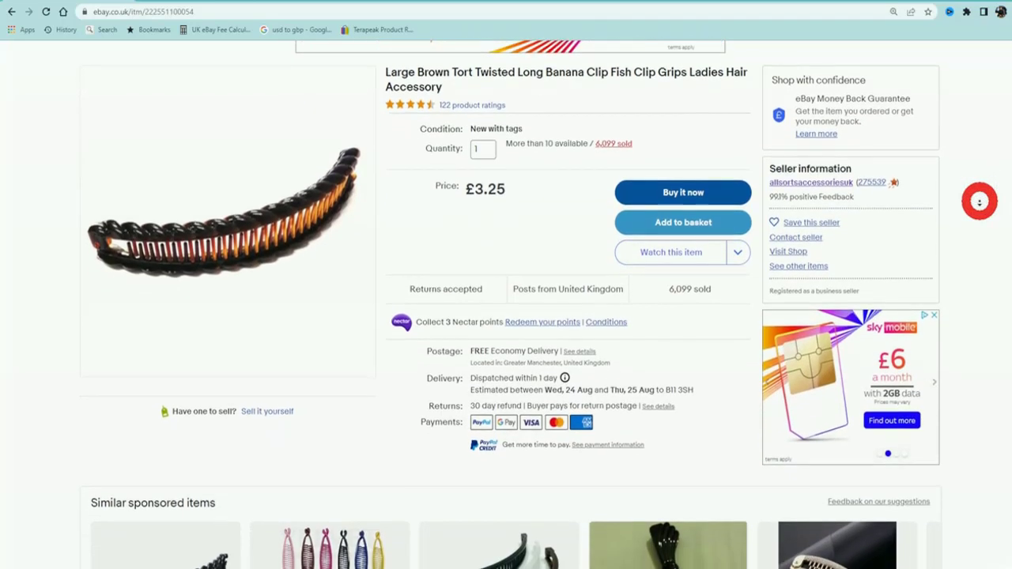
Examine the brown banana hair clip listing, including its price, sold quantity, delivery details and seller information
middle_click(980, 202)
scroll(972, 355, "up", 2)
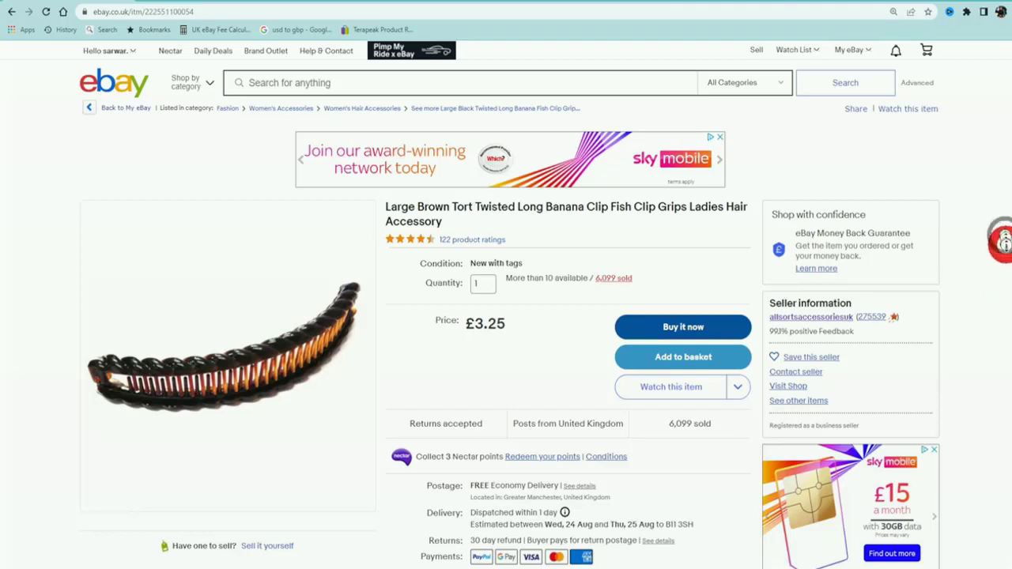
scroll(1002, 241, "down", 2)
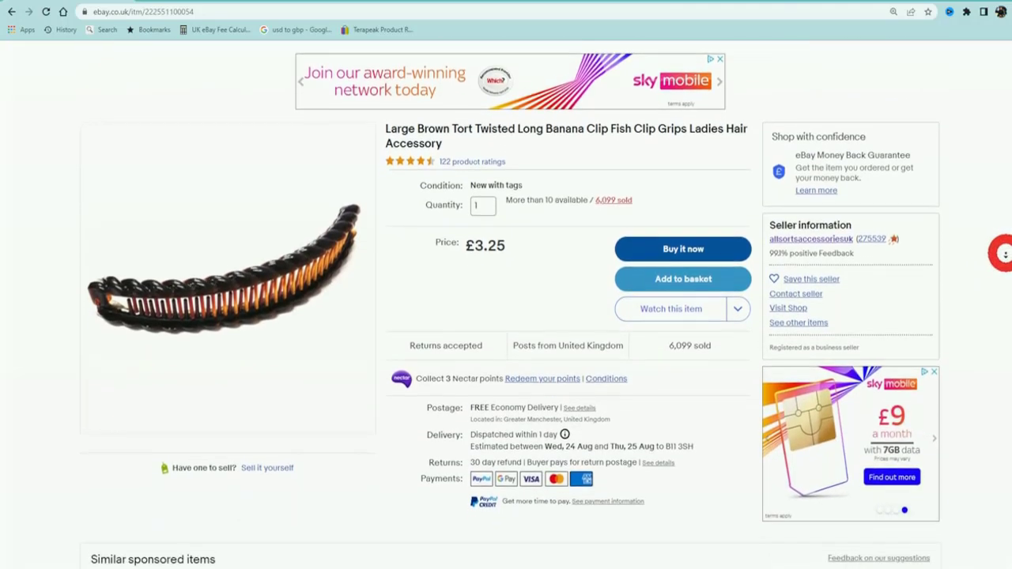
scroll(1005, 254, "down", 2)
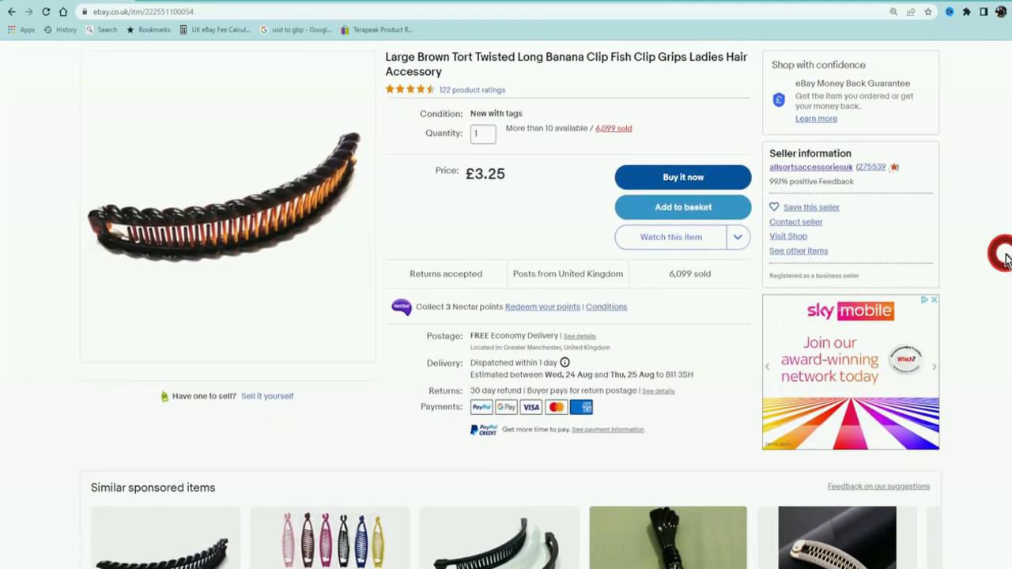
scroll(1005, 258, "up", 2)
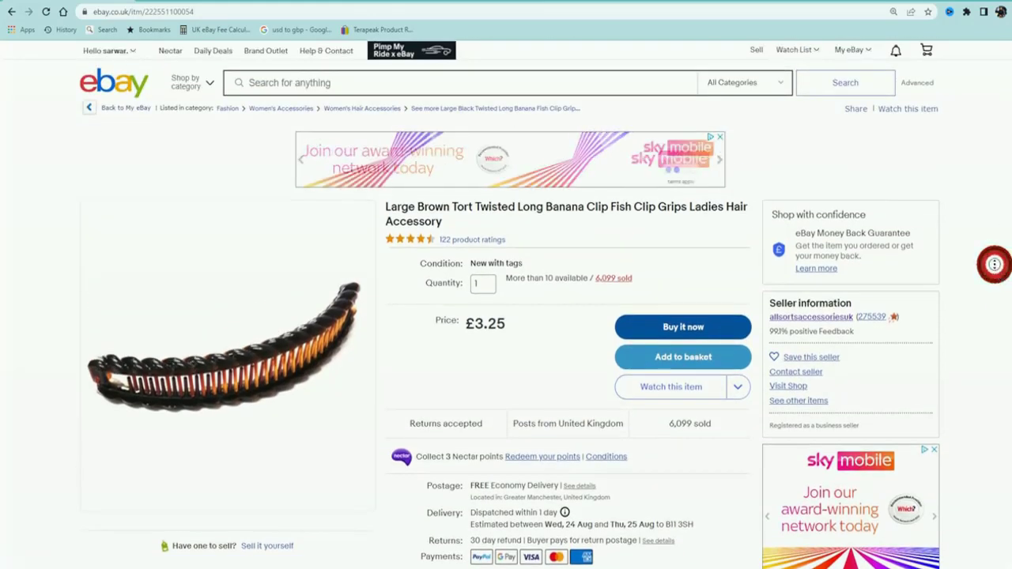
scroll(994, 287, "down", 2)
scroll(996, 289, "down", 1)
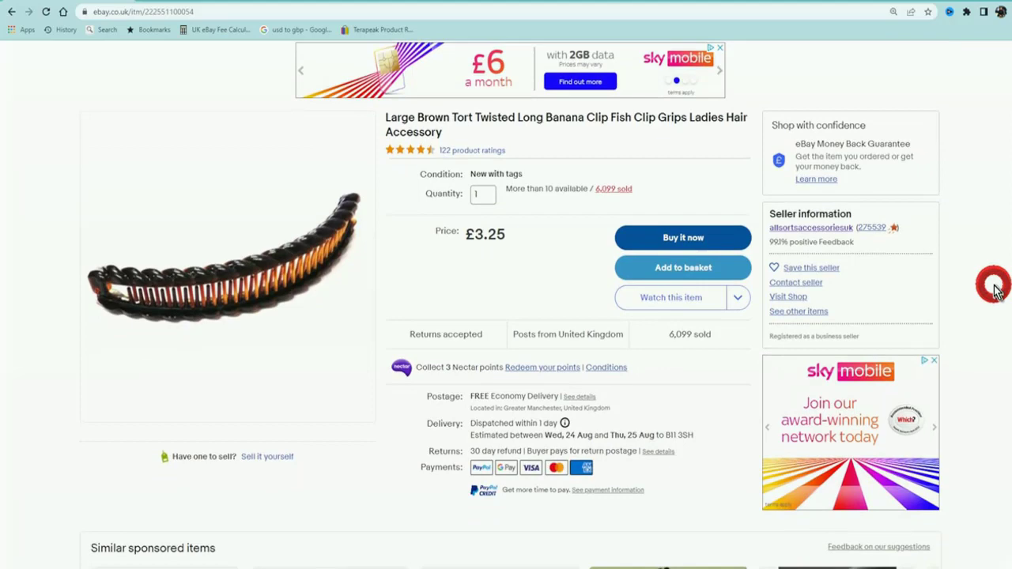
scroll(988, 281, "up", 1)
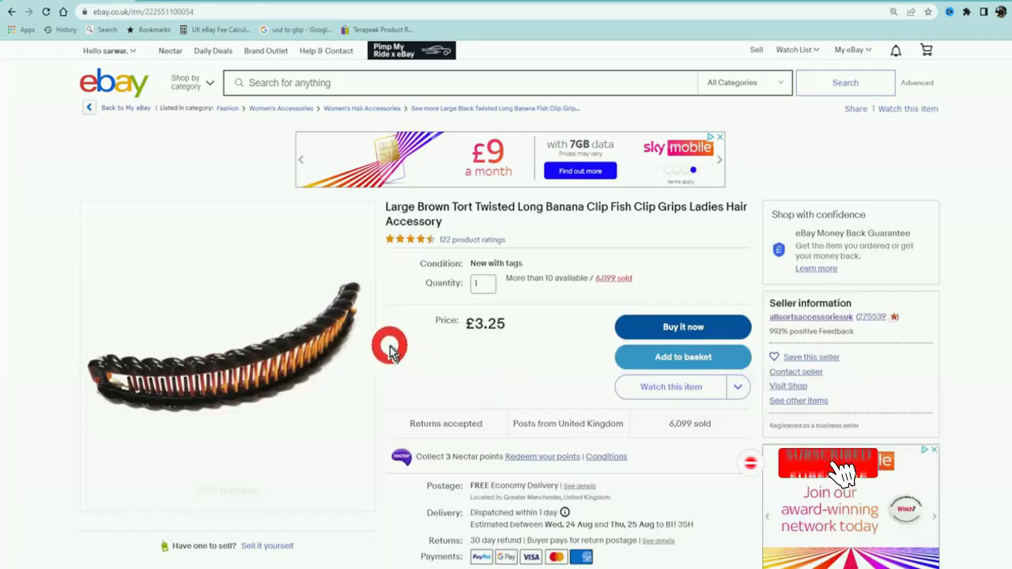
scroll(389, 348, "down", 1)
middle_click(425, 240)
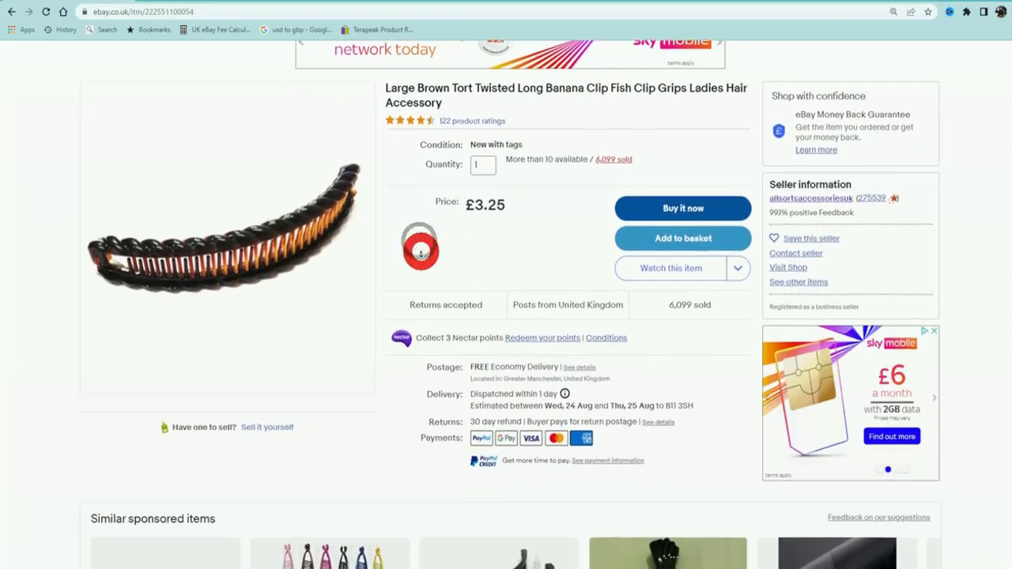
scroll(400, 304, "up", 2)
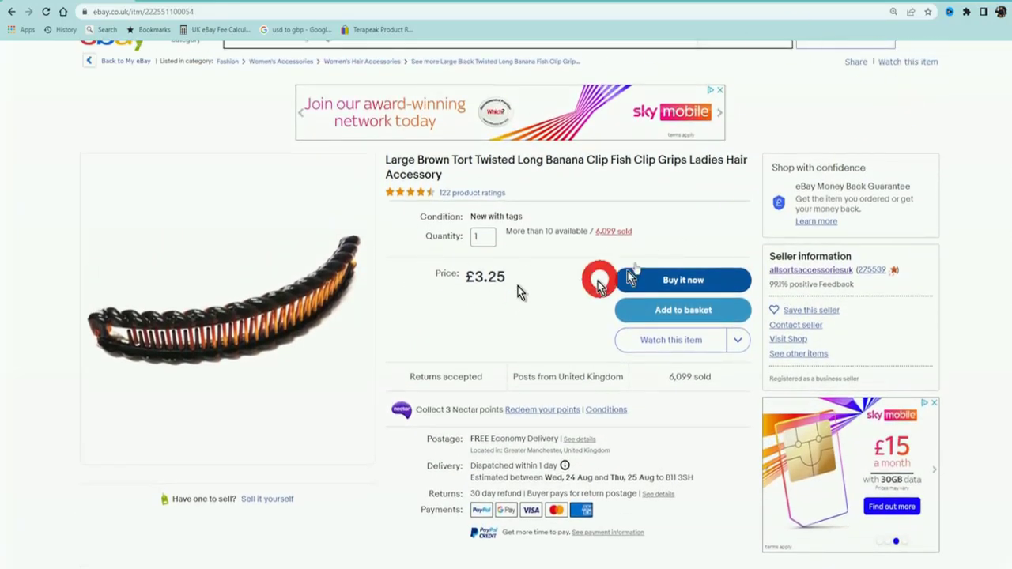
Visit the seller's Allsorts Accessories shop from the listing and show all of its items
left_click(827, 270)
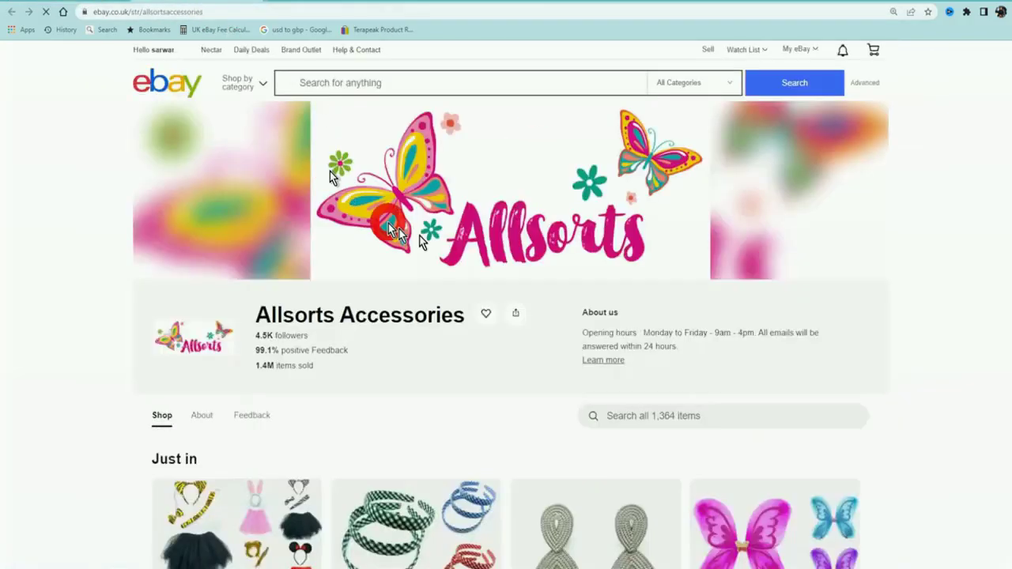
scroll(849, 361, "down", 8)
scroll(595, 342, "down", 10)
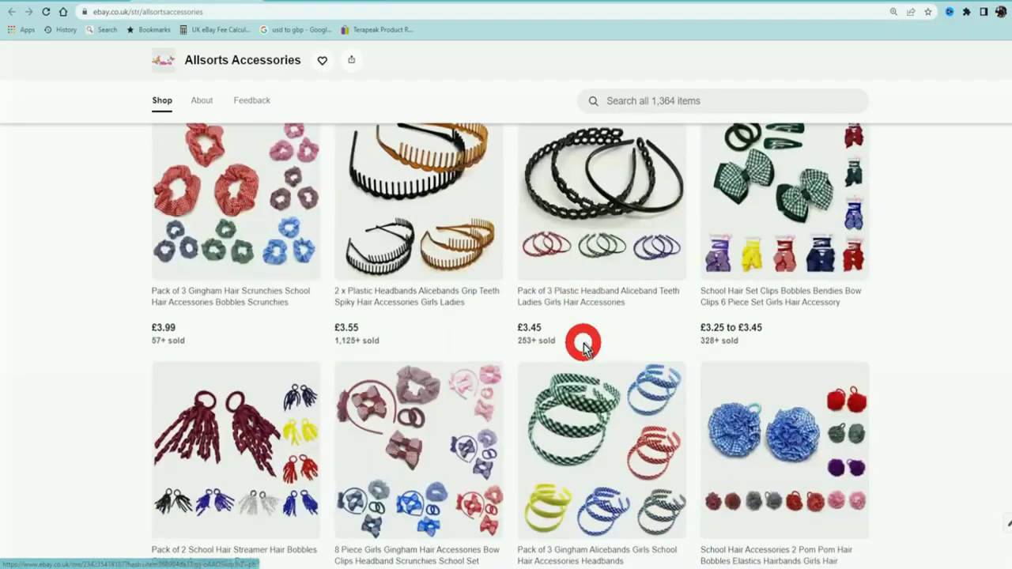
scroll(533, 386, "down", 5)
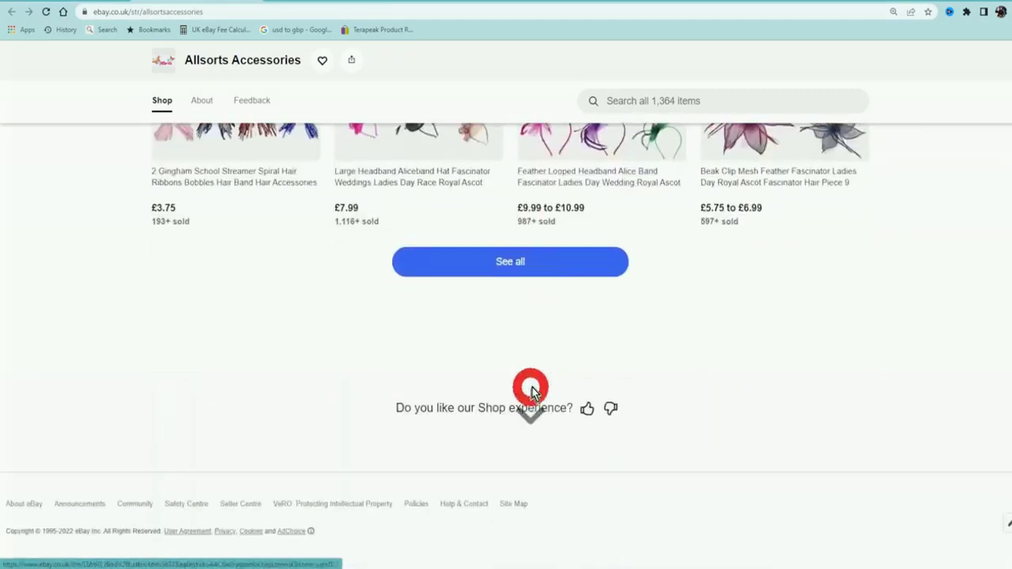
left_click(530, 255)
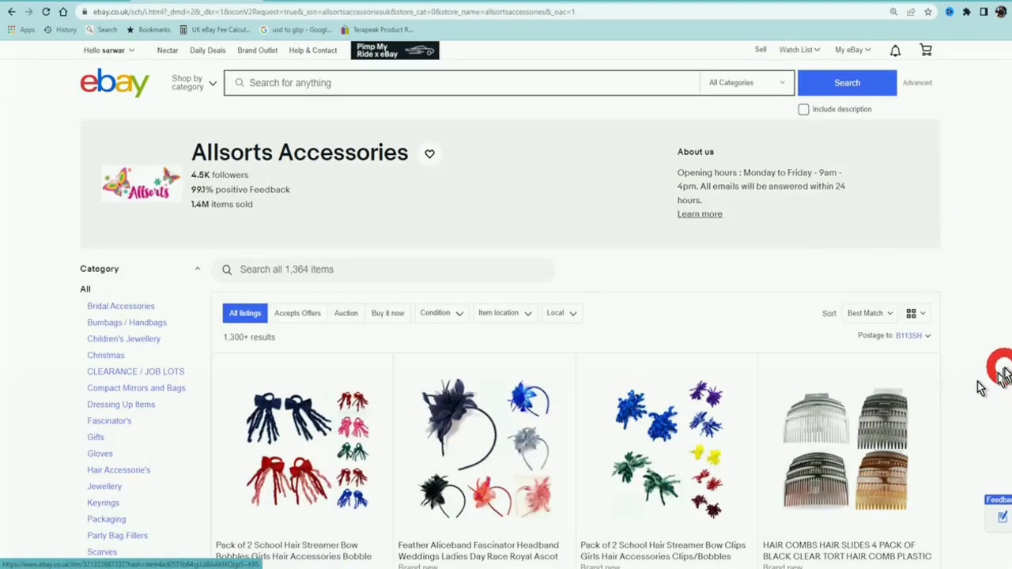
Browse the shop's items and view the School Hair Streamer Bow Clips listing, opening the neighbouring hair comb listings in separate tabs
scroll(989, 356, "down", 4)
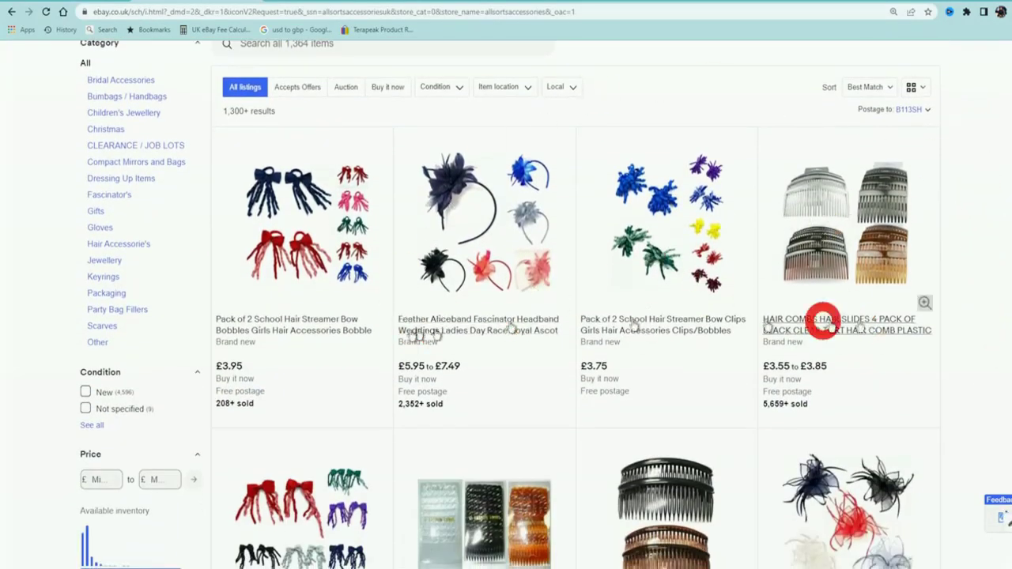
scroll(447, 281, "down", 1)
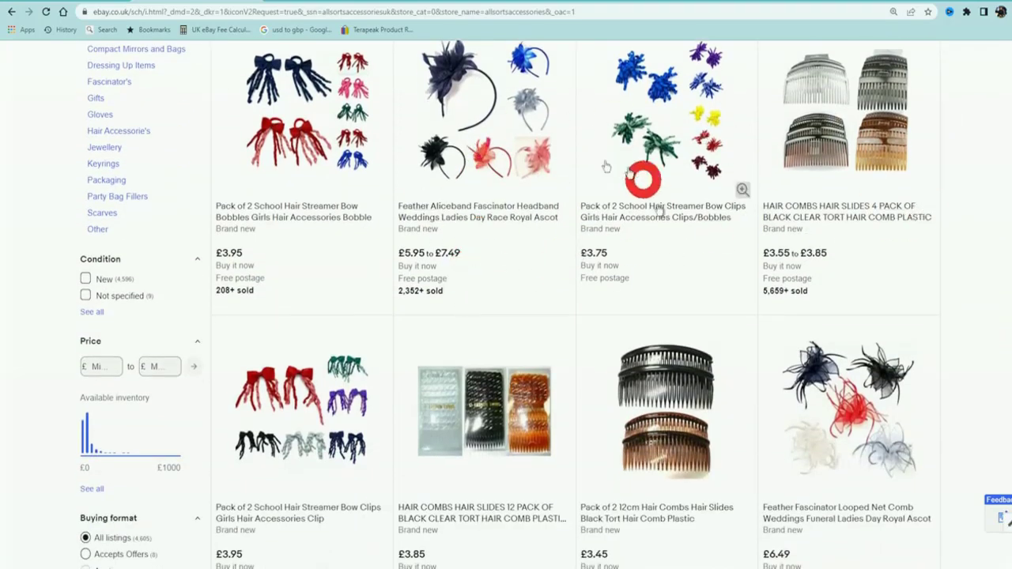
scroll(1000, 254, "down", 2)
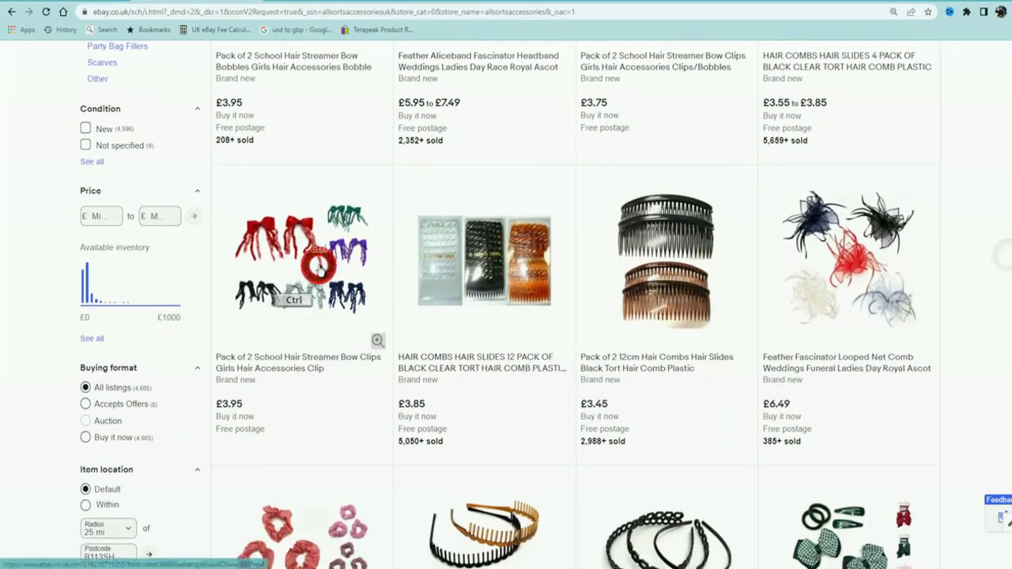
left_click(510, 268, "ctrl")
left_click(656, 265, "ctrl")
key("ctrl+Tab")
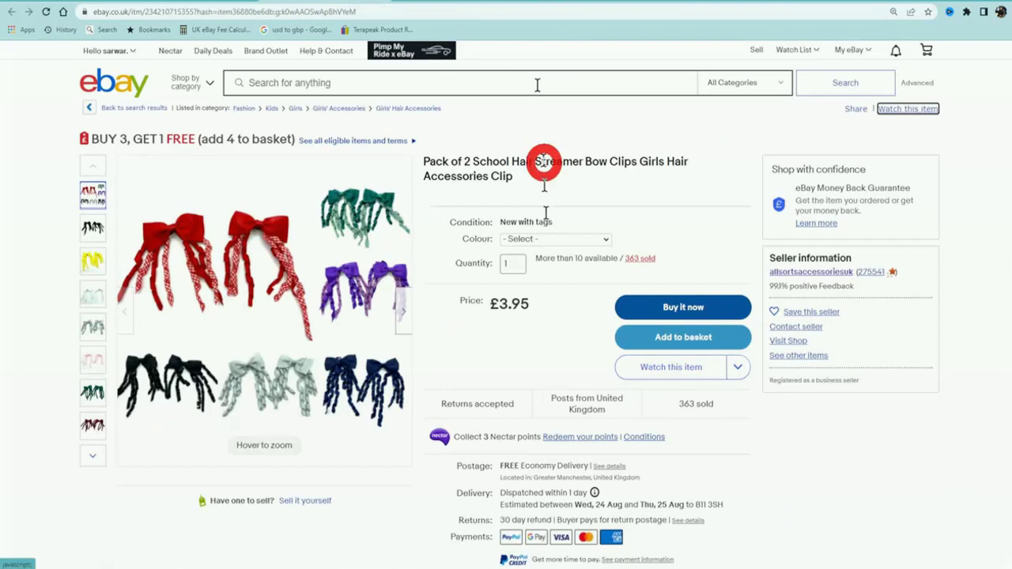
Return to the brown banana clip listing and copy the seller's username from the seller information
left_click(384, 2)
left_click(378, 3)
left_click(86, 2)
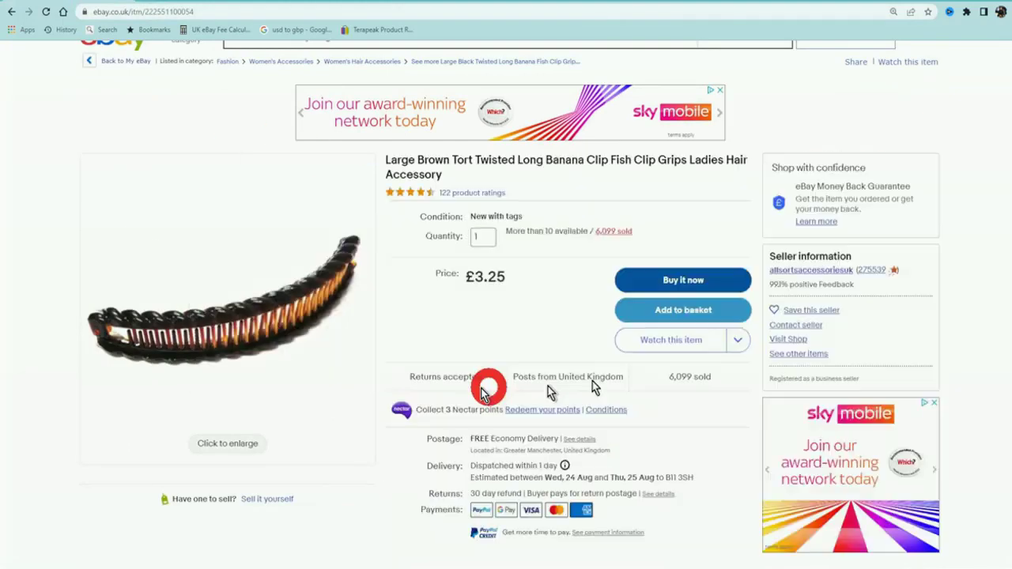
mouse_move(321, 238)
left_click_drag(775, 270, 854, 270)
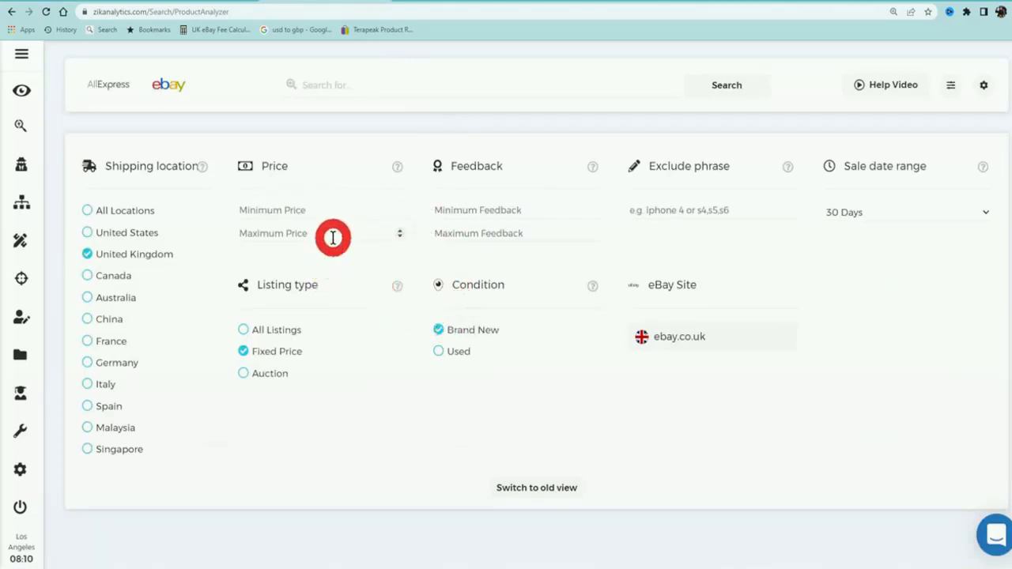
In ZIK Analytics, run a Competitor Research search for the eBay seller allsortsaccessoriesuk
left_click(438, 330)
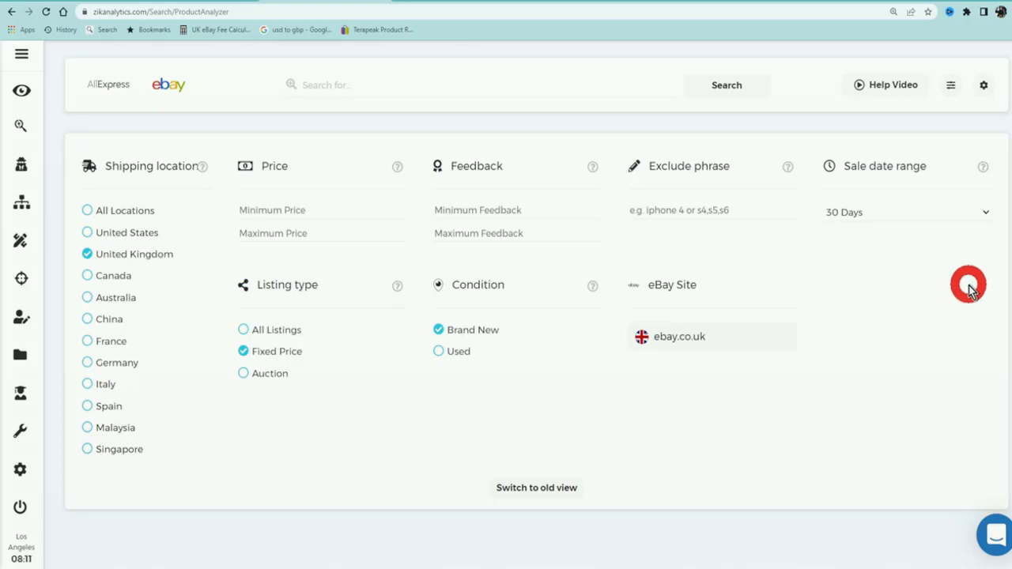
left_click(653, 294)
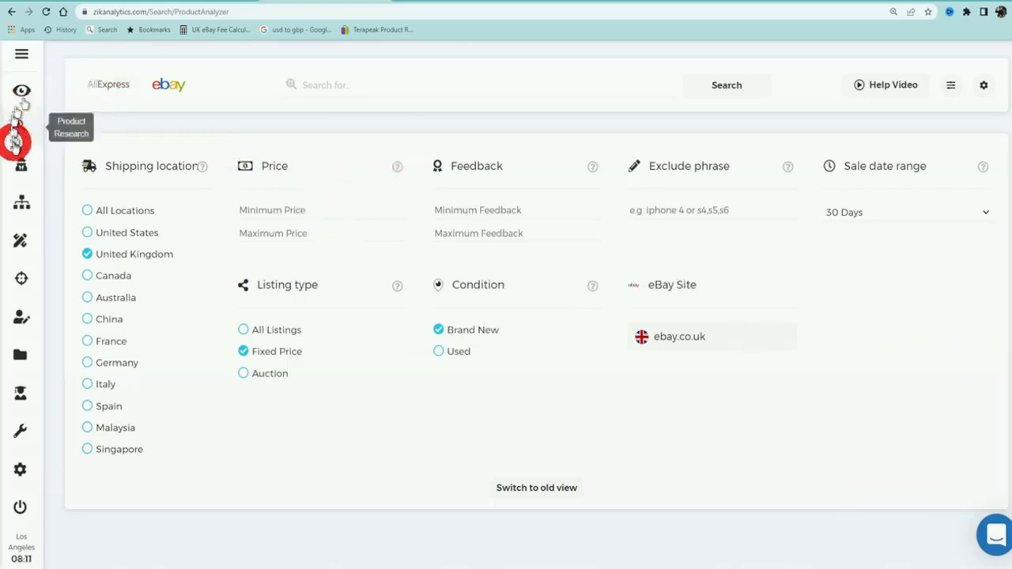
left_click(31, 163)
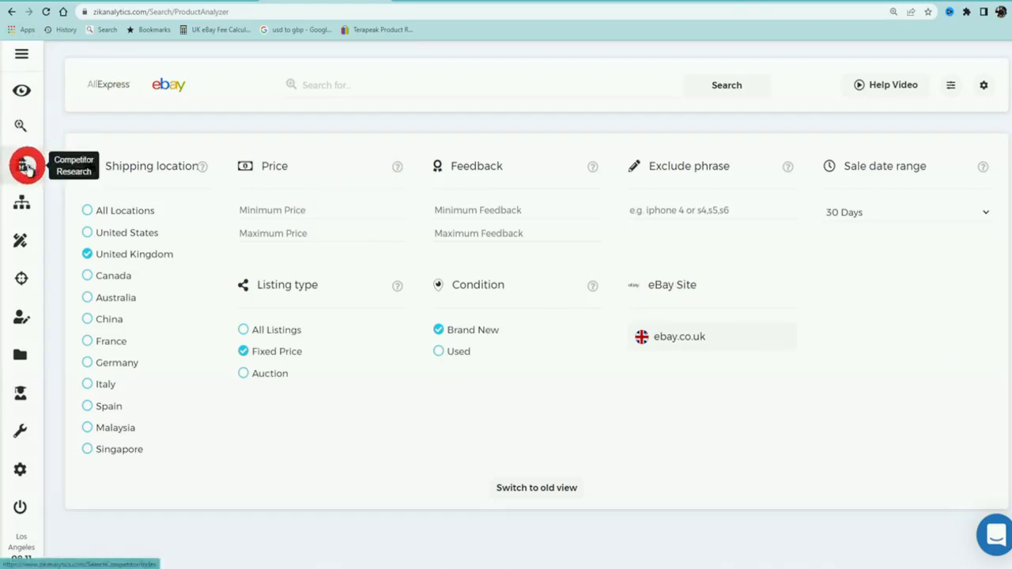
left_click(416, 87)
type("allterbaccessoriesuk")
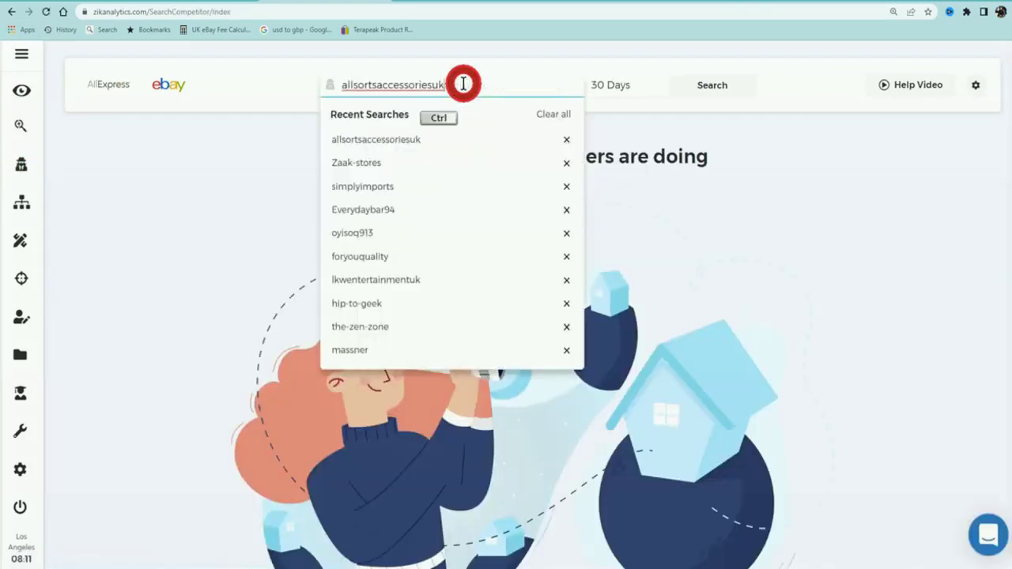
left_click(724, 86)
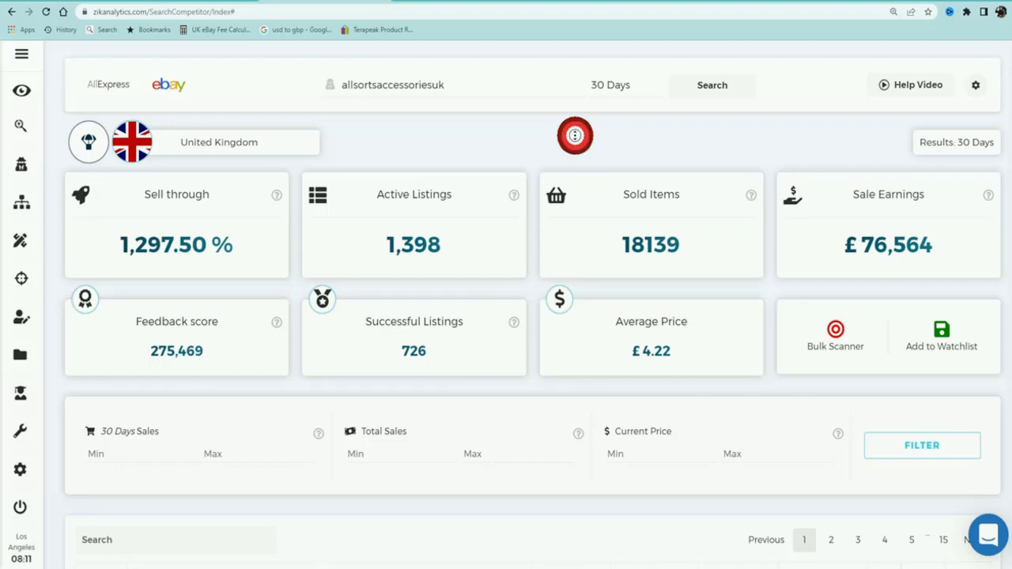
left_click(24, 55)
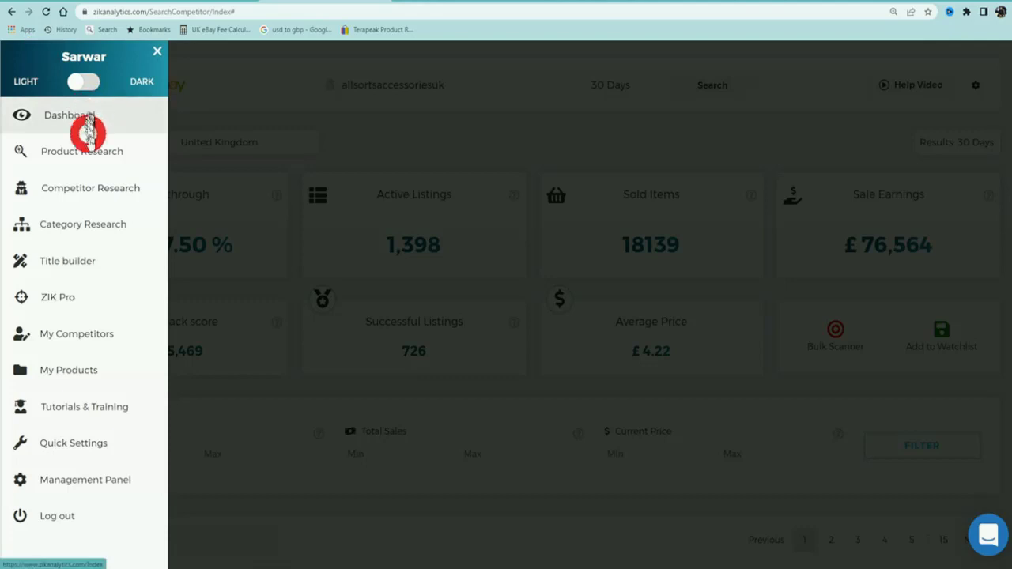
left_click(512, 111)
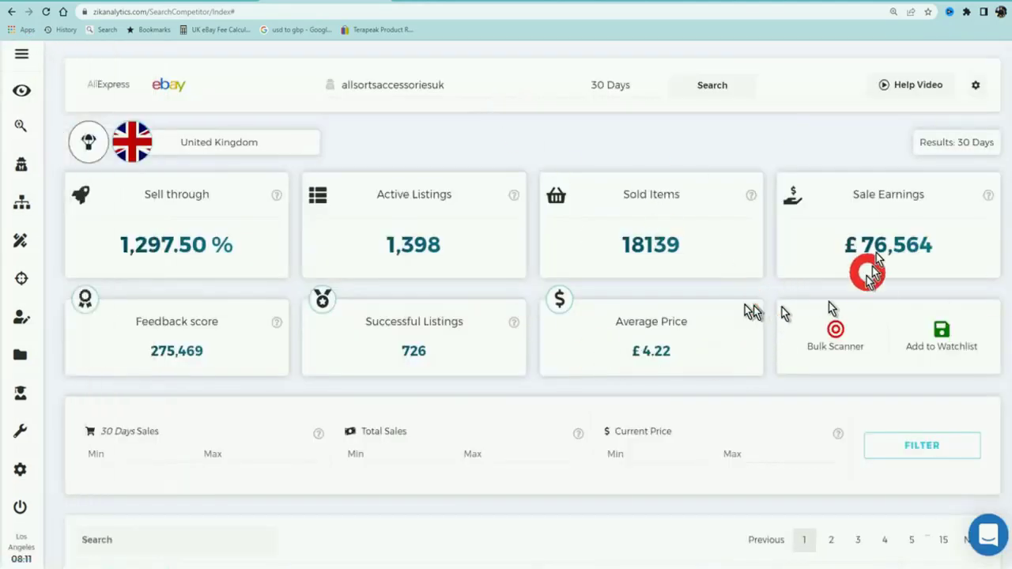
left_click(28, 63)
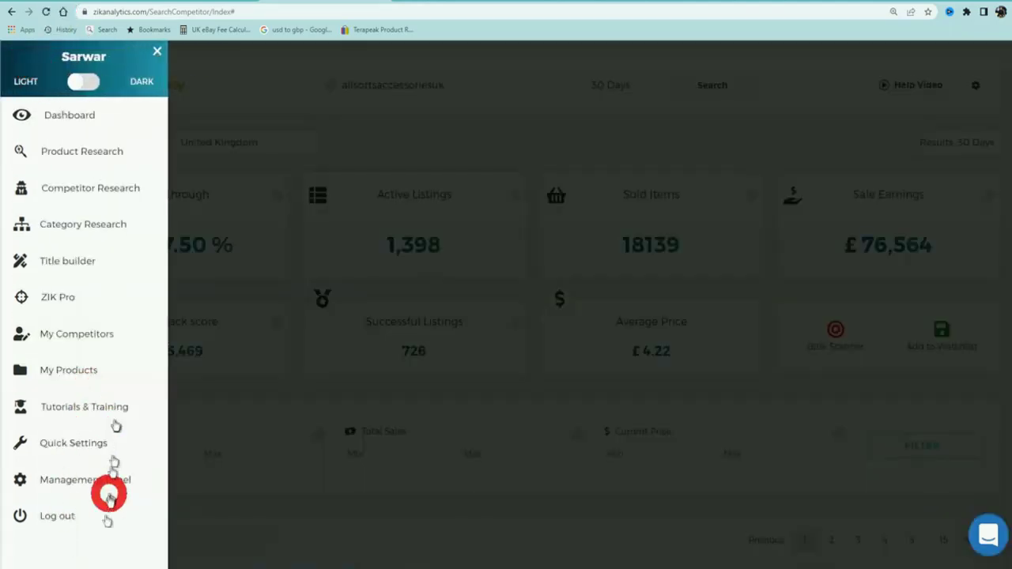
left_click(450, 114)
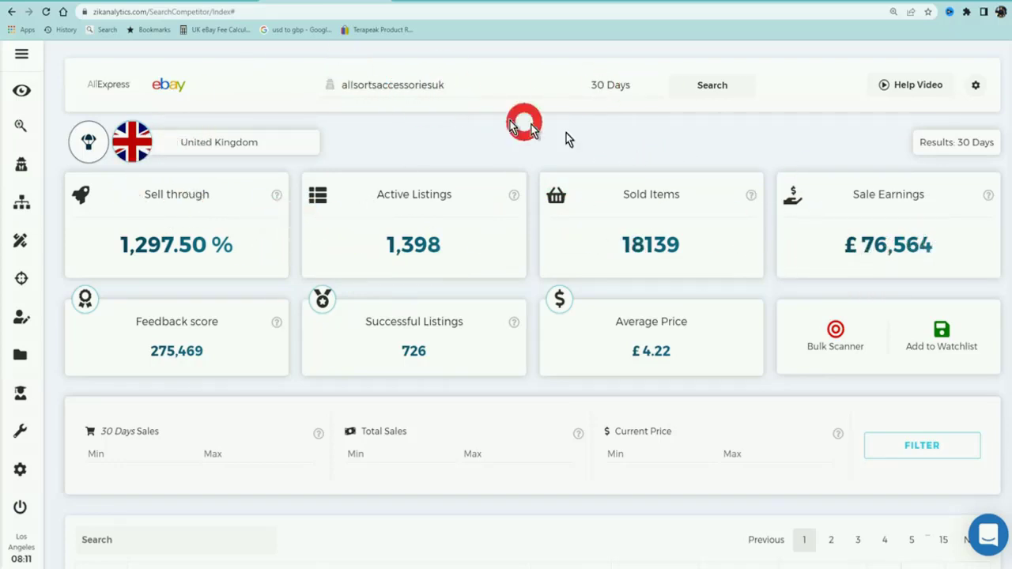
Review the seller's sale earnings and the product table, comparing 30-day sales, total sold and current prices
left_click_drag(843, 241, 947, 251)
left_click(962, 250)
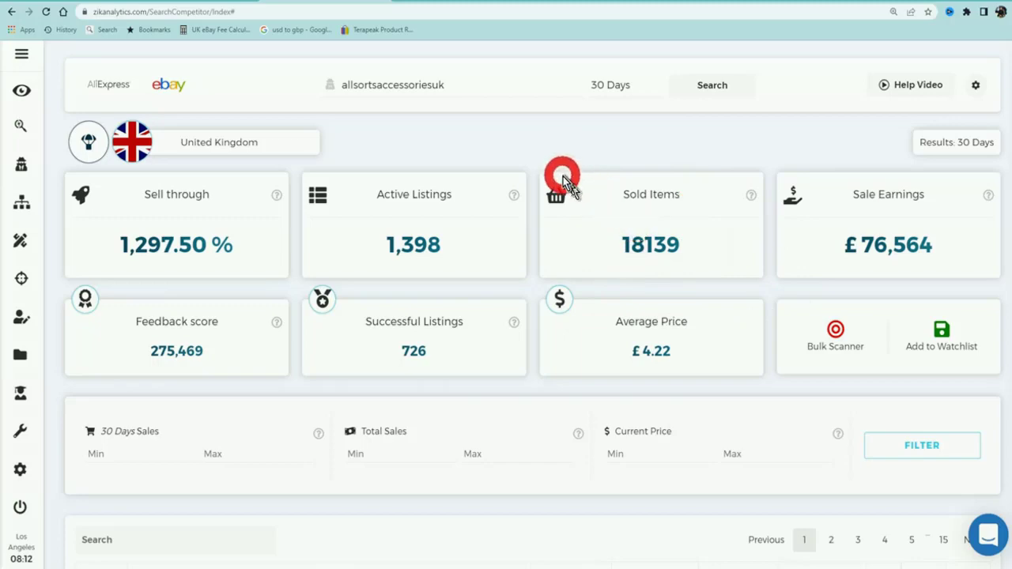
scroll(520, 174, "down", 2)
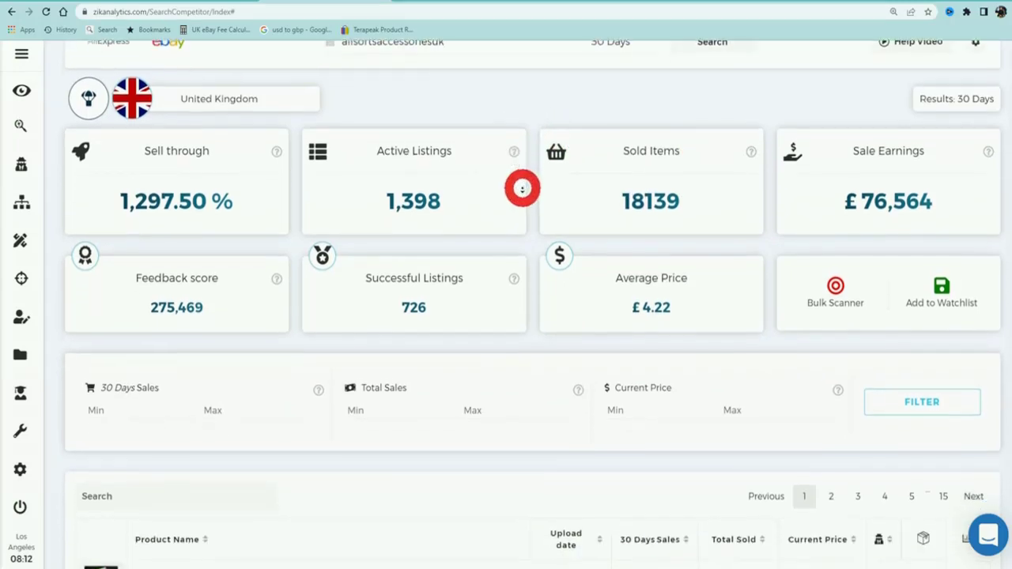
scroll(522, 187, "down", 3)
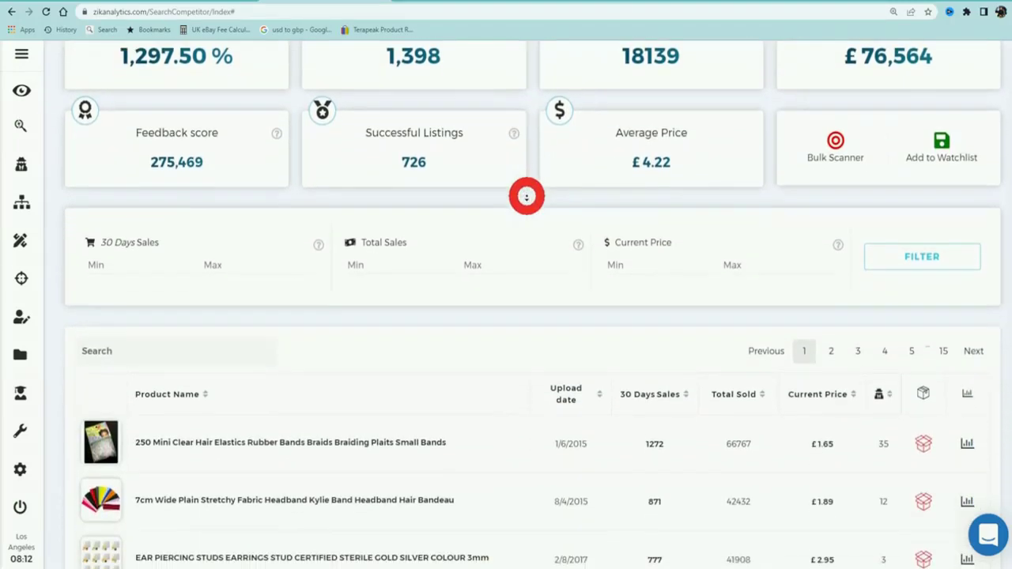
scroll(527, 197, "down", 3)
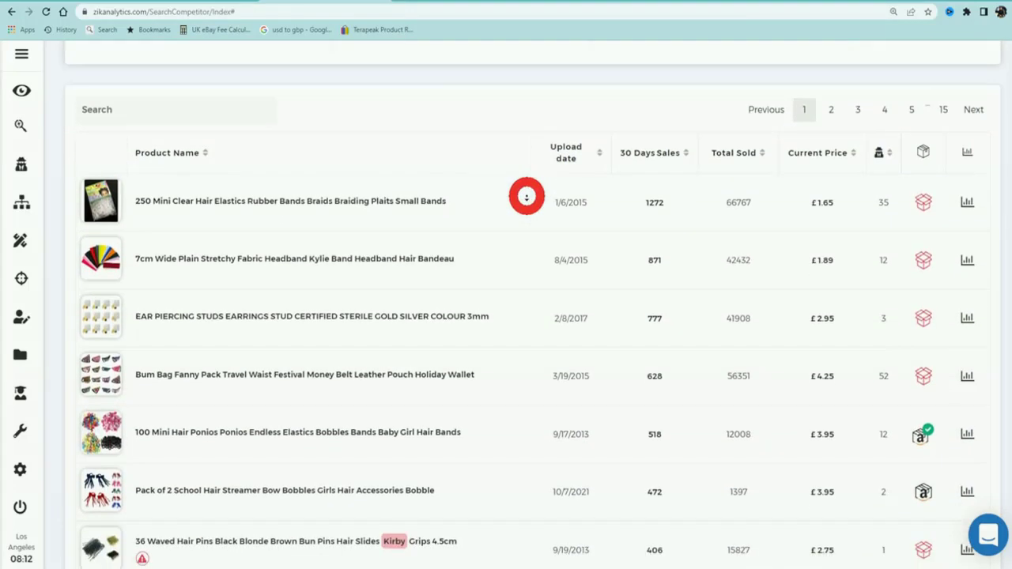
middle_click(523, 193)
scroll(493, 233, "up", 4)
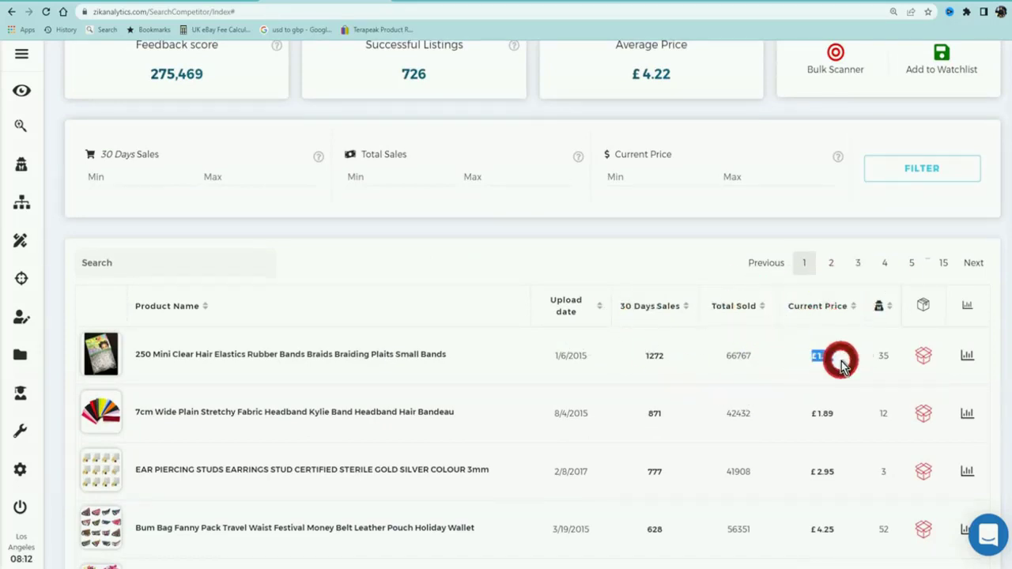
left_click_drag(849, 356, 856, 356)
middle_click(665, 266)
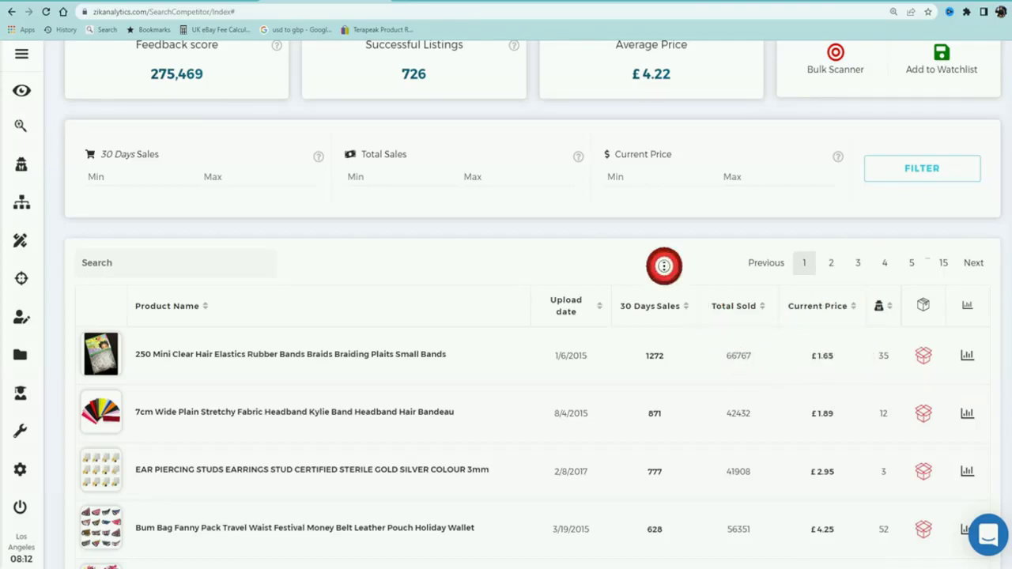
scroll(667, 289, "down", 1)
scroll(667, 289, "down", 15)
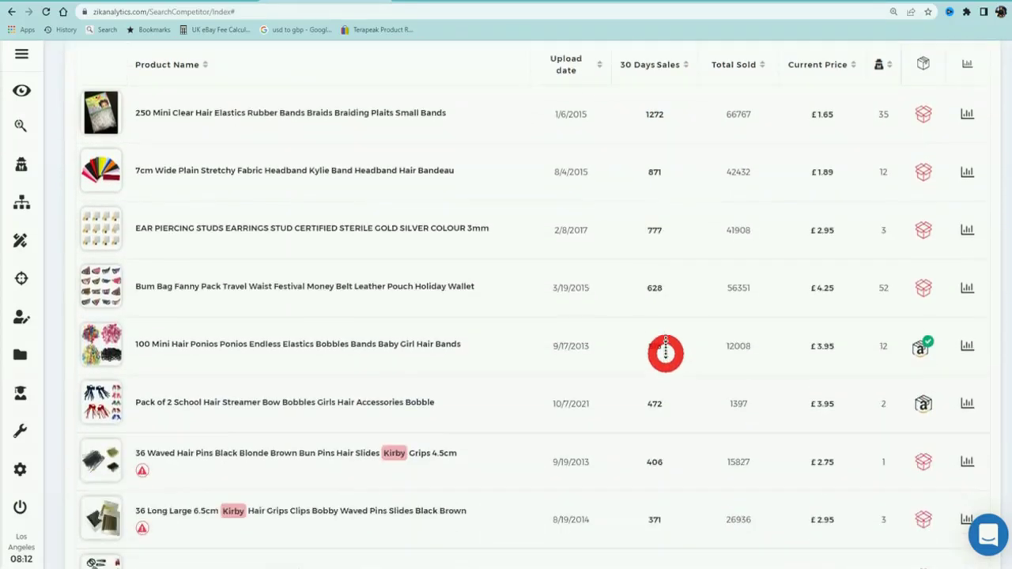
scroll(666, 353, "down", 20)
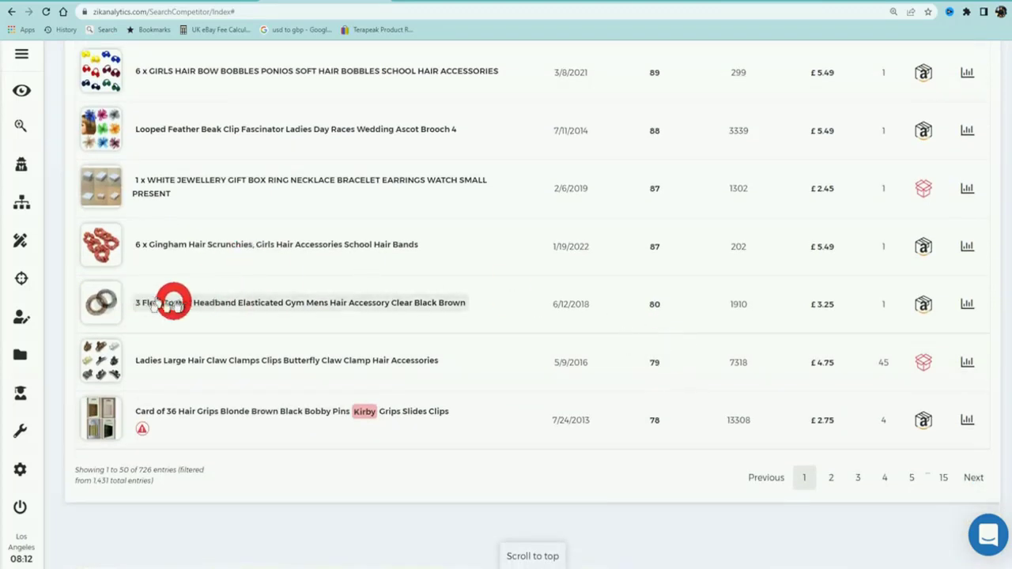
Compare the 3 Flexi Combs Headband's 30-day sales and total sold in ZIK Analytics with the price and photo on its eBay listing
double_click(647, 310)
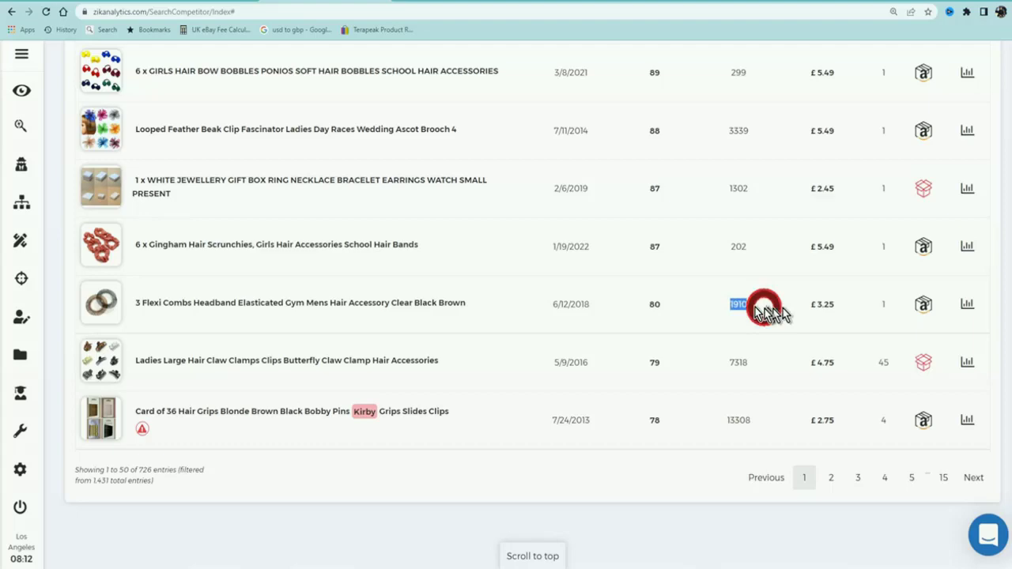
left_click(162, 309)
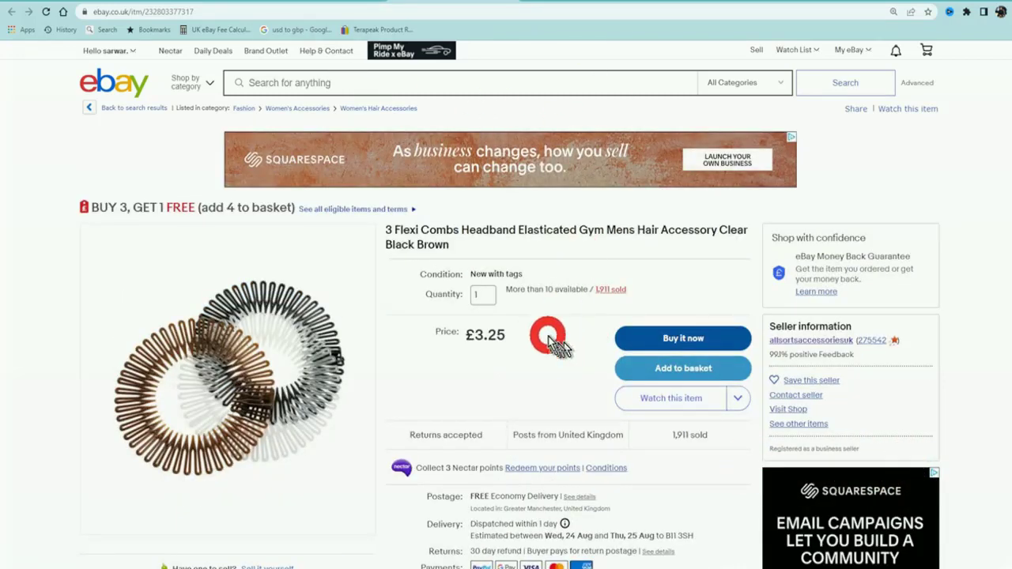
left_click(360, 2)
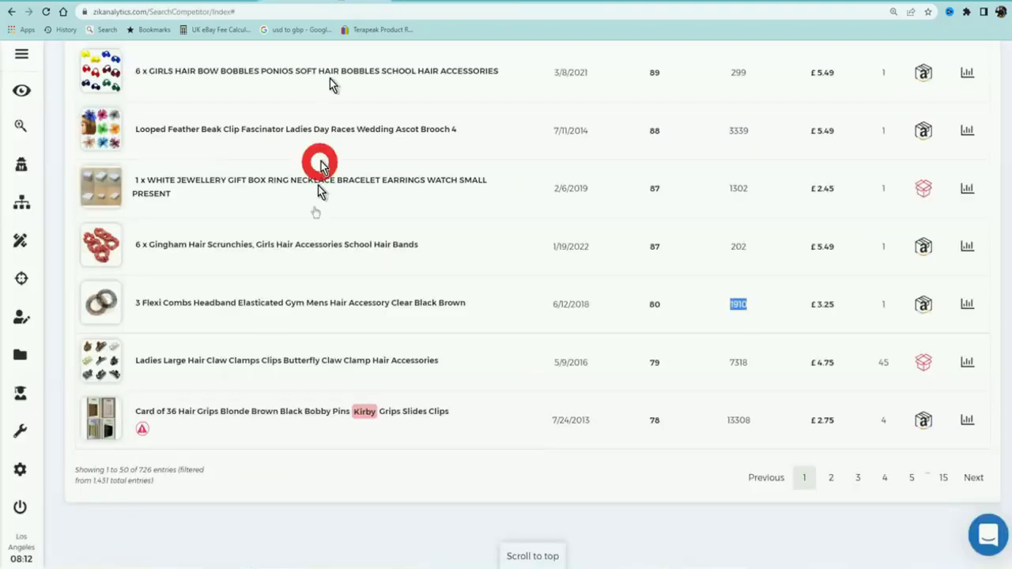
left_click(446, 2)
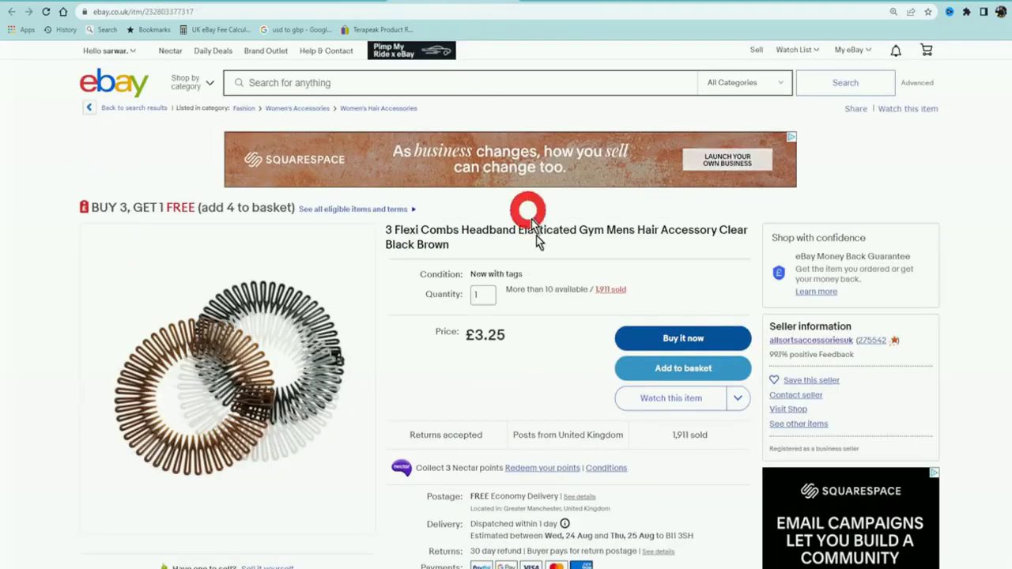
left_click(352, 1)
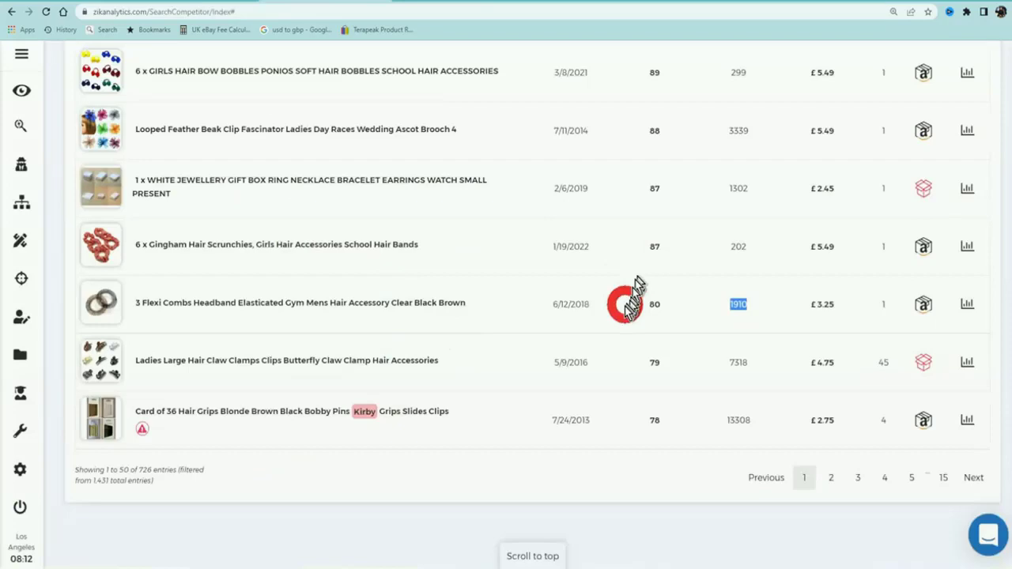
left_click_drag(637, 305, 703, 308)
left_click(454, 1)
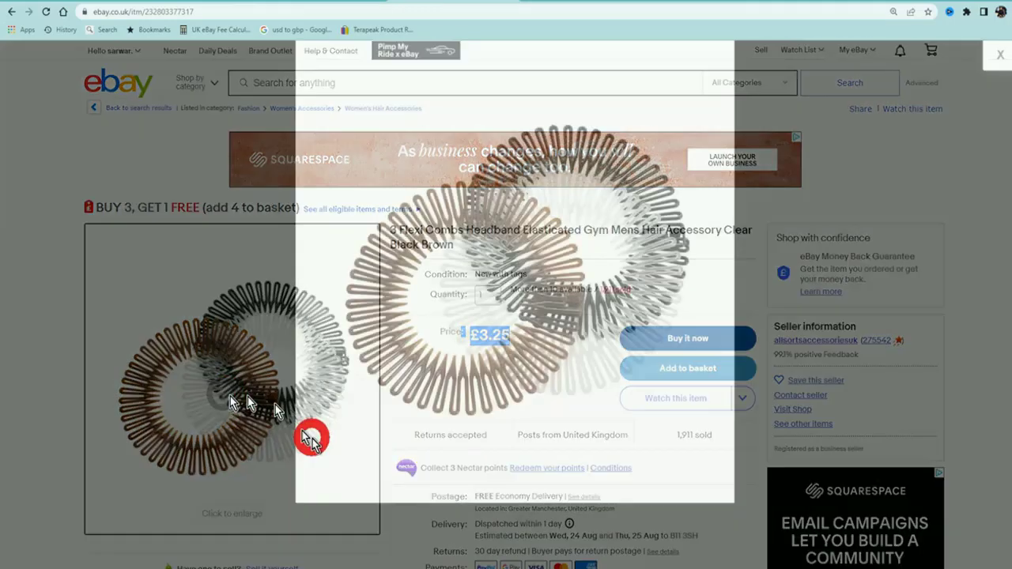
Open the eBay listing for the Pack of 2 12cm Hair Combs from the product table and enlarge its tortoise shell photo
scroll(434, 388, "up", 2)
scroll(434, 395, "up", 3)
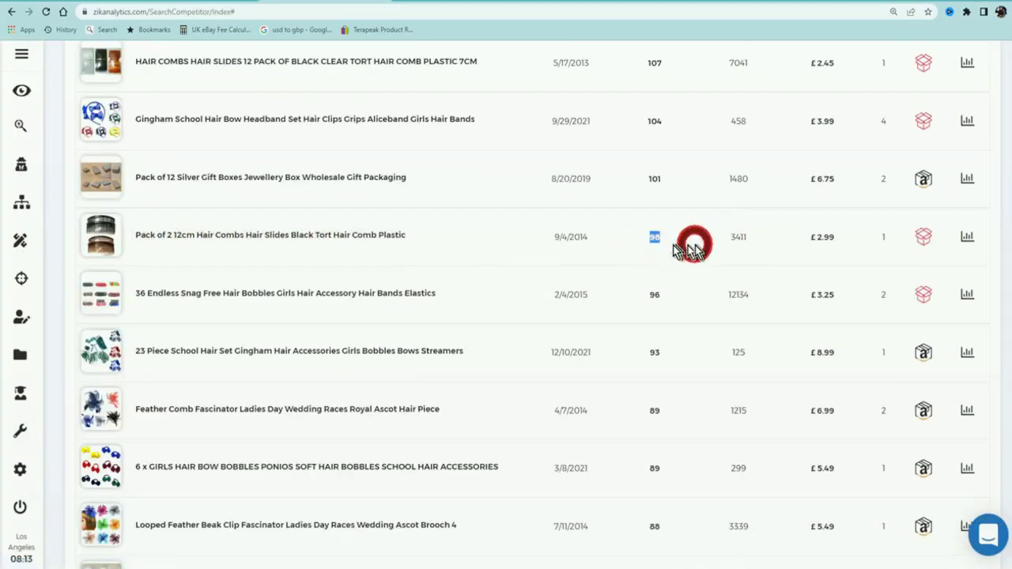
left_click(252, 235)
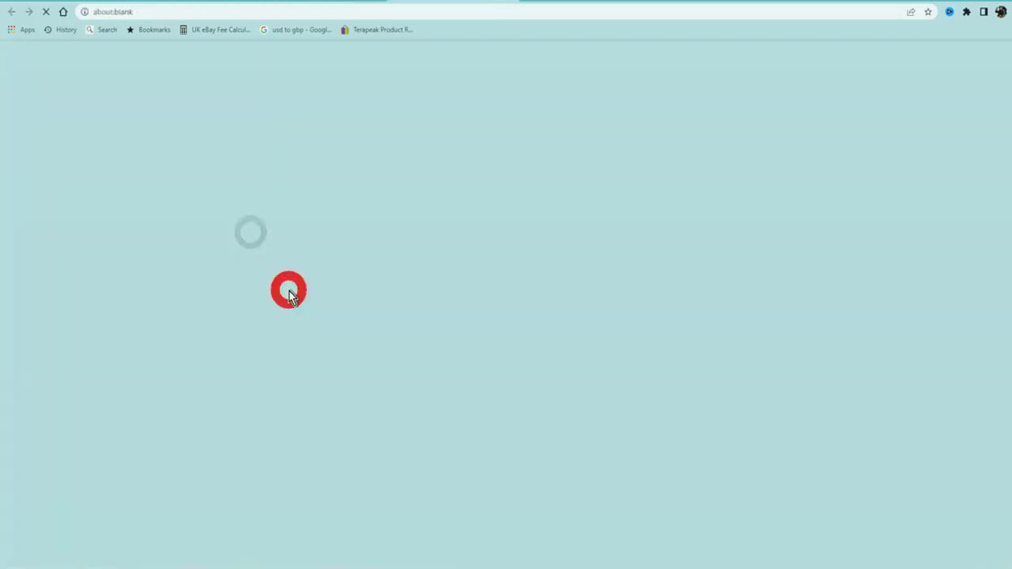
left_click(551, 241)
left_click(559, 373)
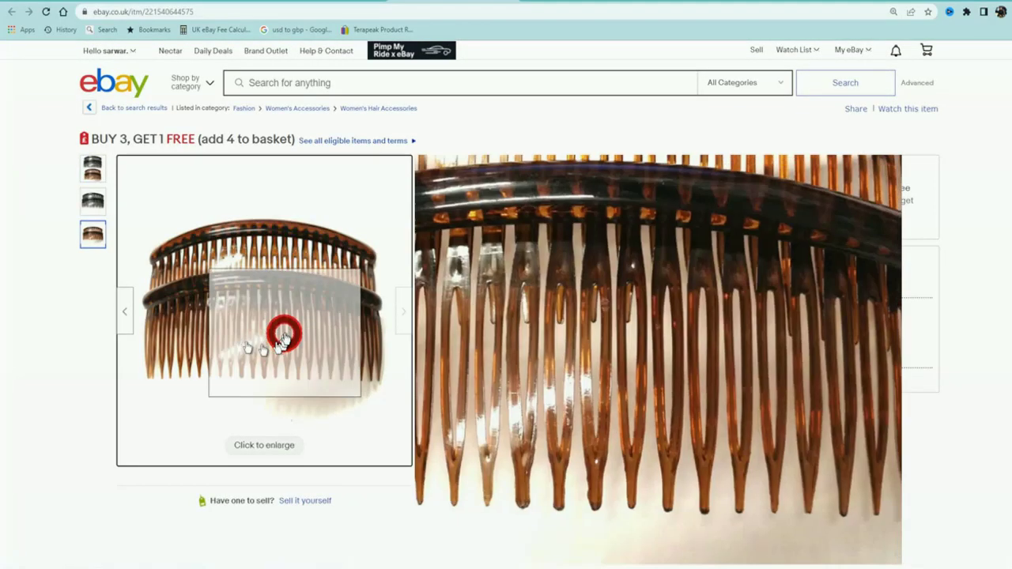
left_click(284, 336)
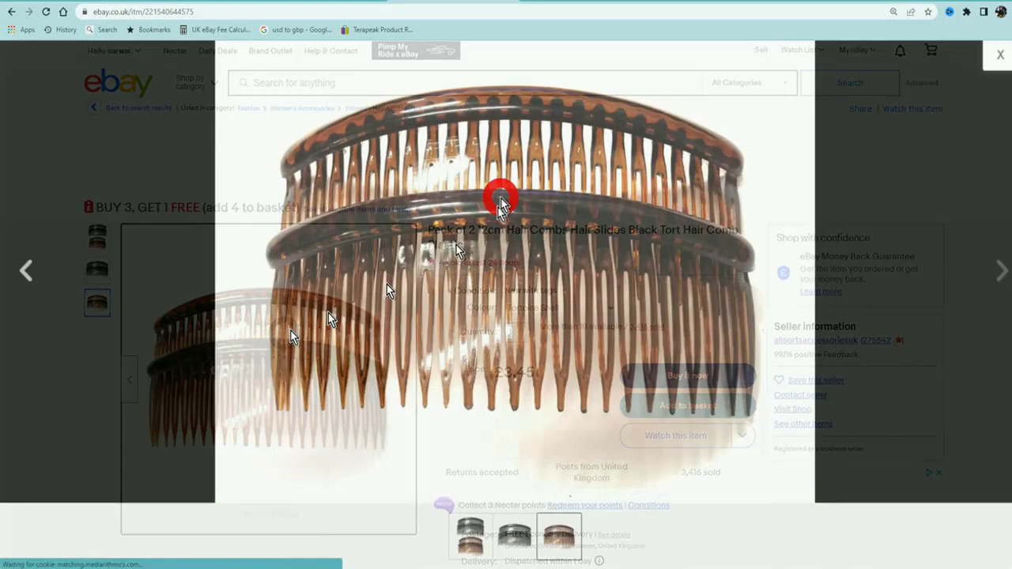
Run an Alibaba image search on the enlarged hair comb photo and look through the matching suppliers' prices
right_click(502, 197)
left_click(582, 223)
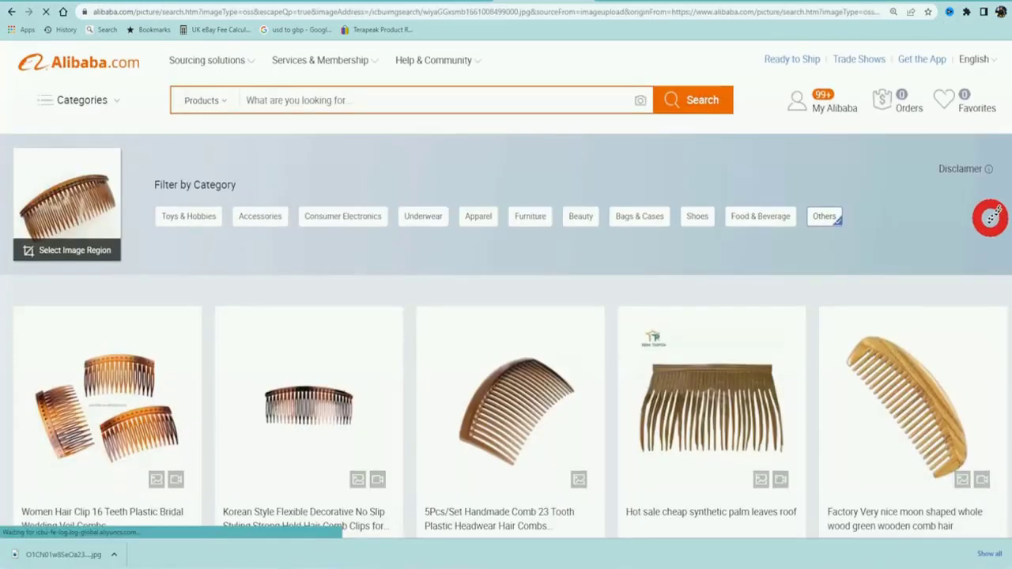
middle_click(988, 215)
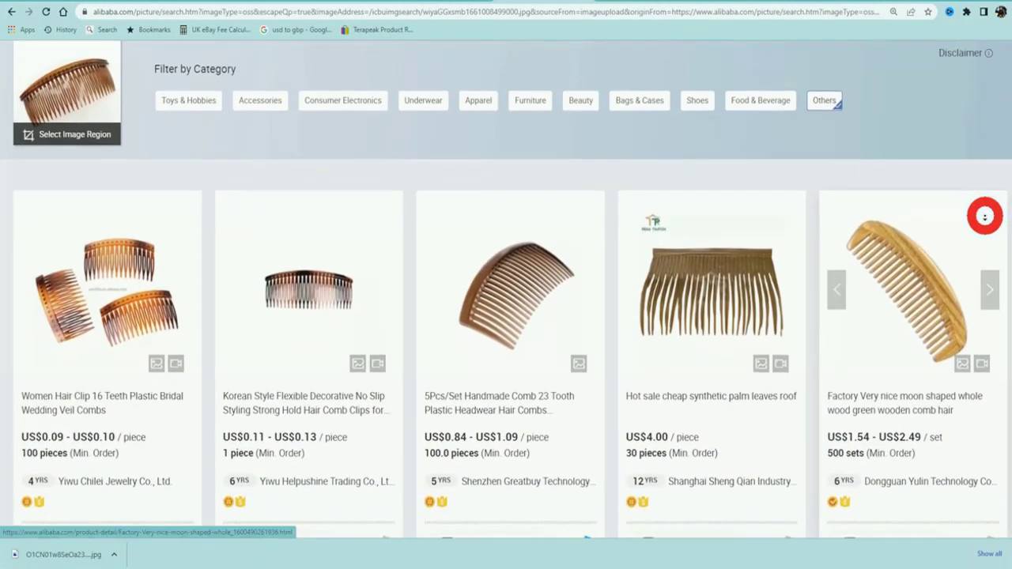
middle_click(986, 216)
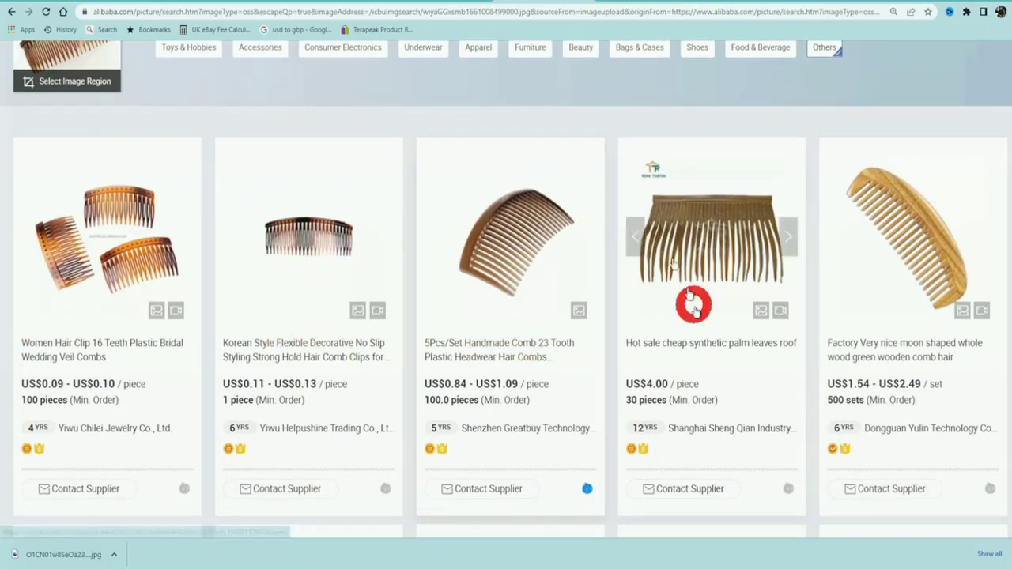
Return to the seller's product table in ZIK Analytics, look over the top sellers, and open the Title Builder
left_click(255, 3)
left_click(663, 368)
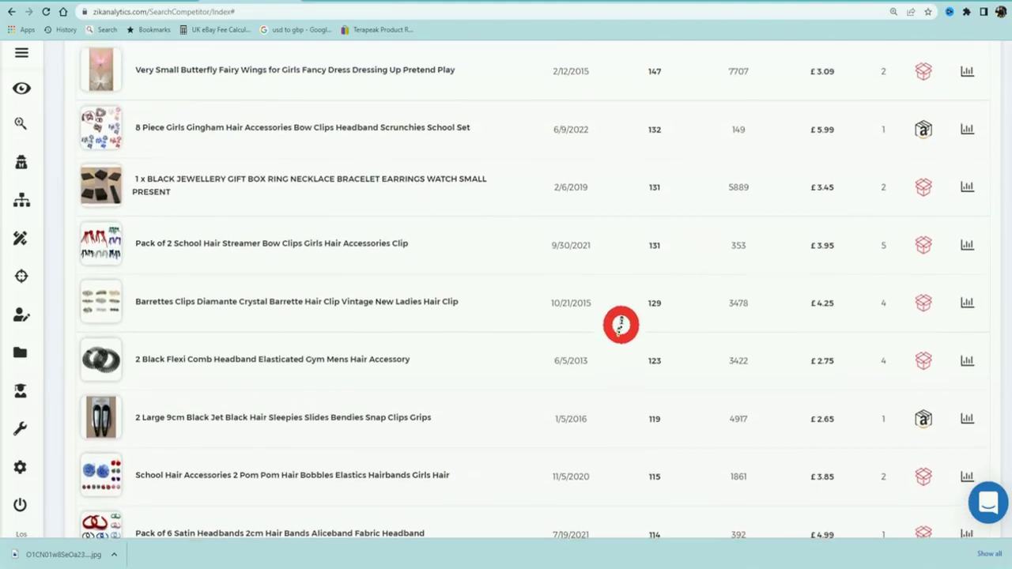
scroll(277, 280, "up", 11)
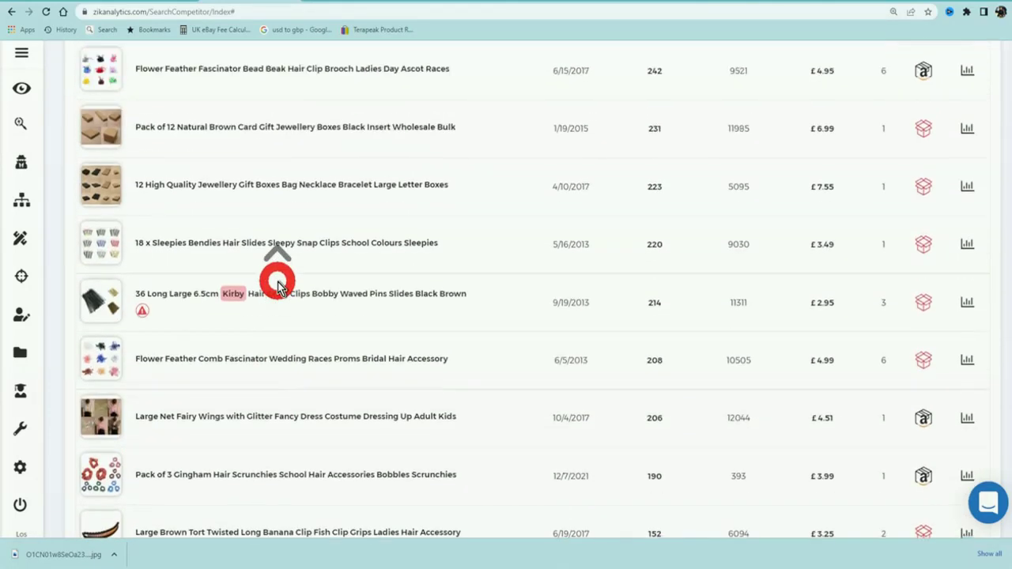
middle_click(501, 260)
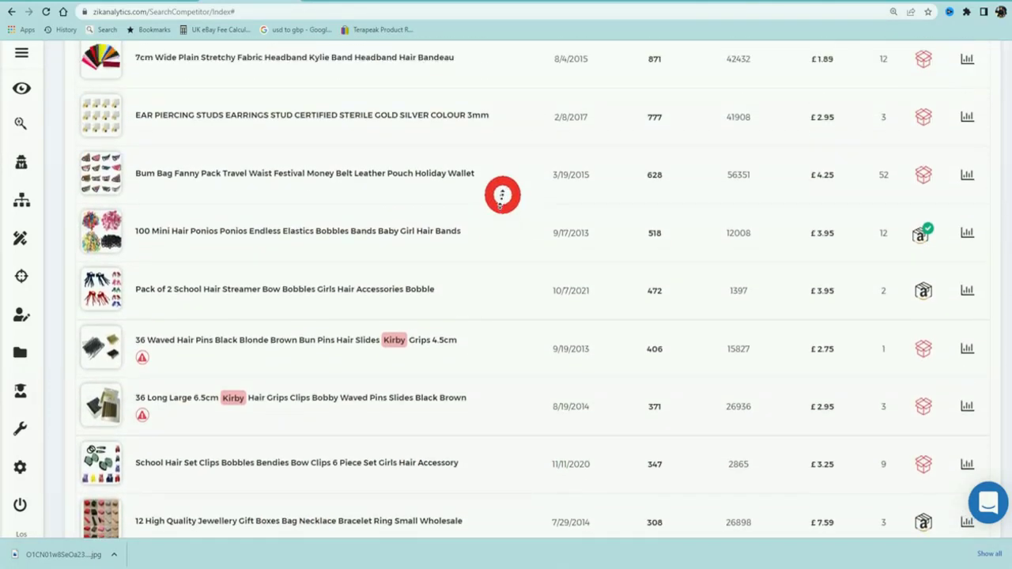
middle_click(503, 194)
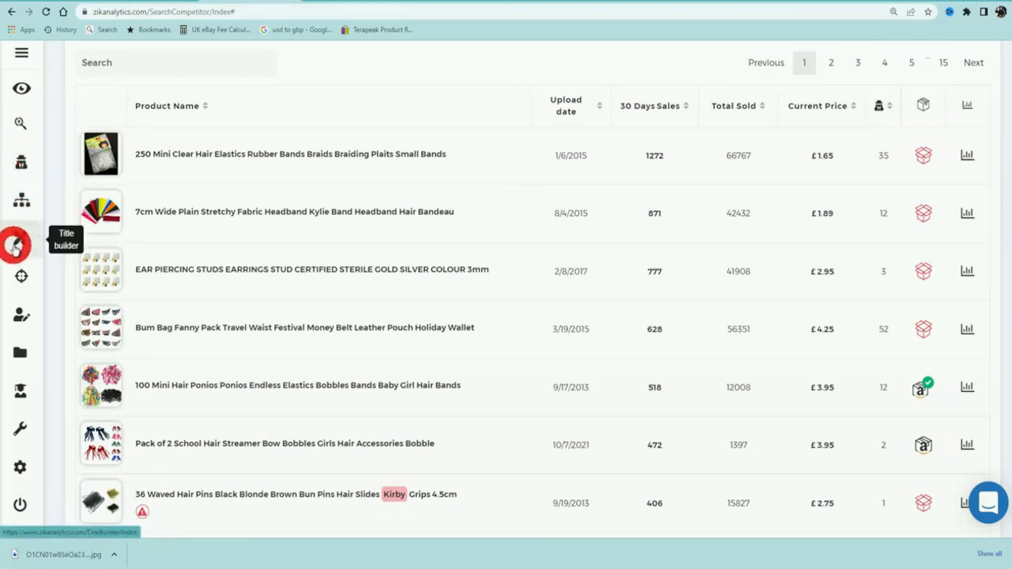
left_click(16, 247)
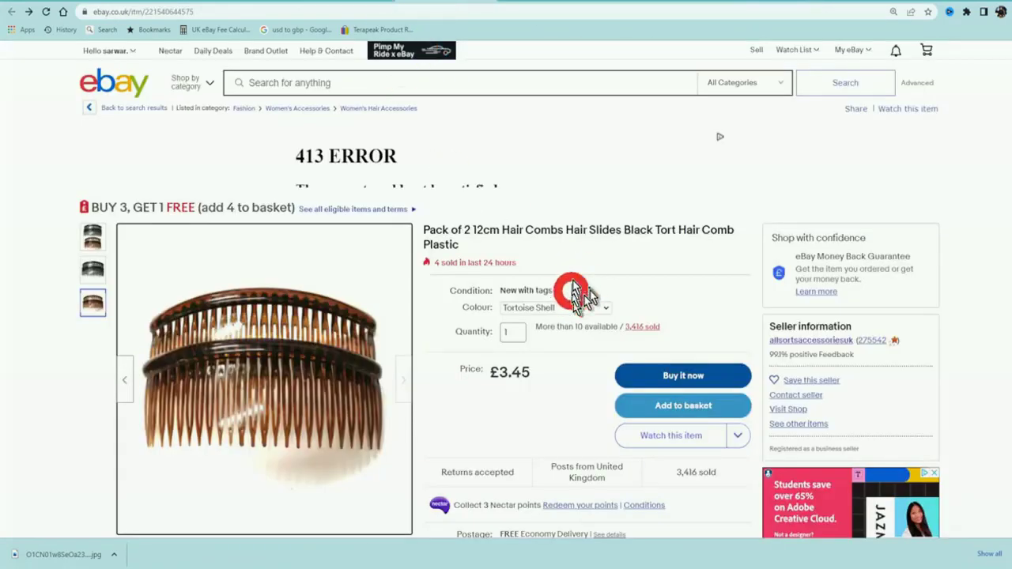
Copy "Hair Combs" from the eBay listing title and search for it in the ZIK Analytics Title Builder
left_click_drag(502, 230, 557, 230)
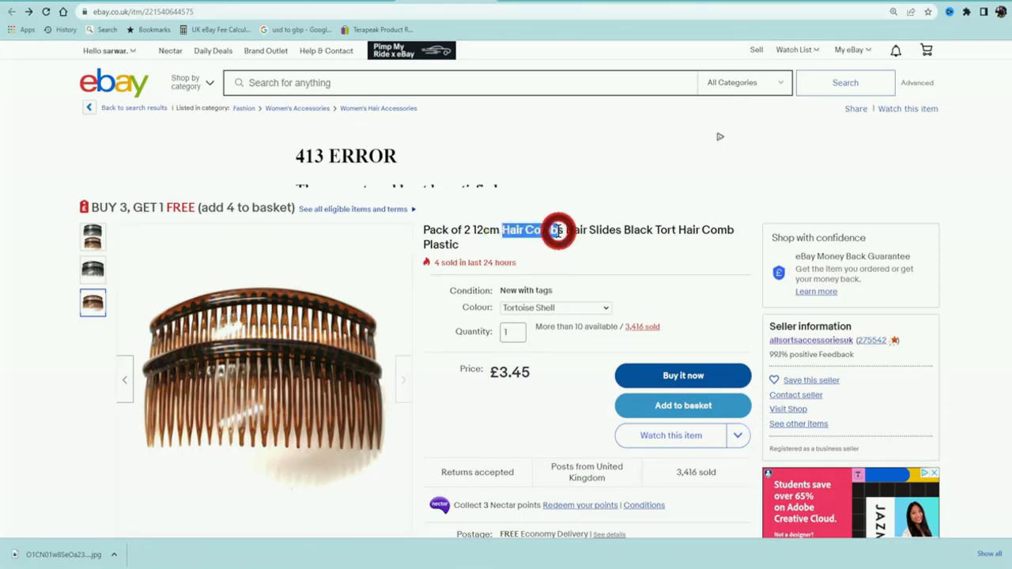
left_click(255, 4)
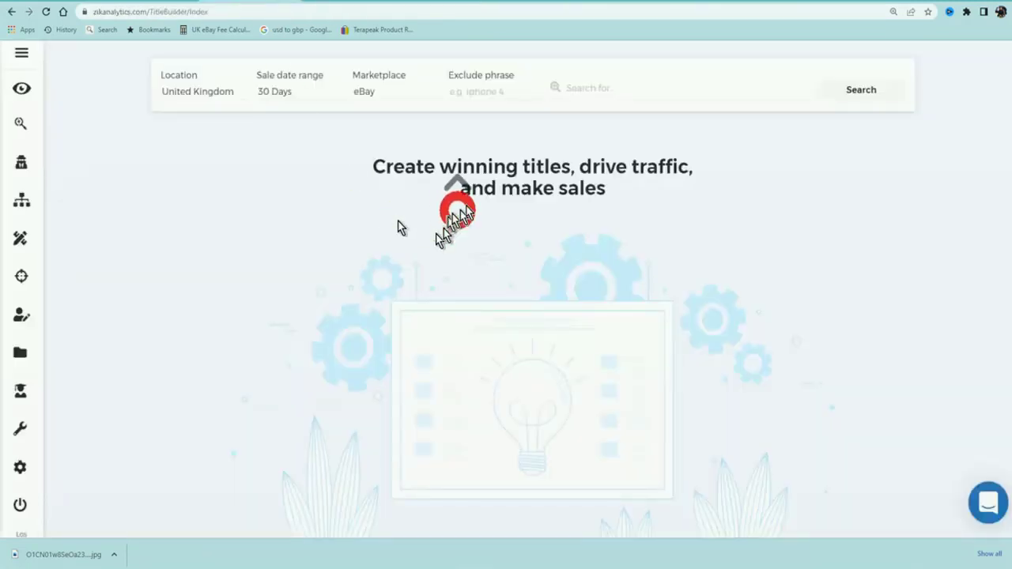
left_click(658, 94)
type("Hair Combs")
left_click(862, 92)
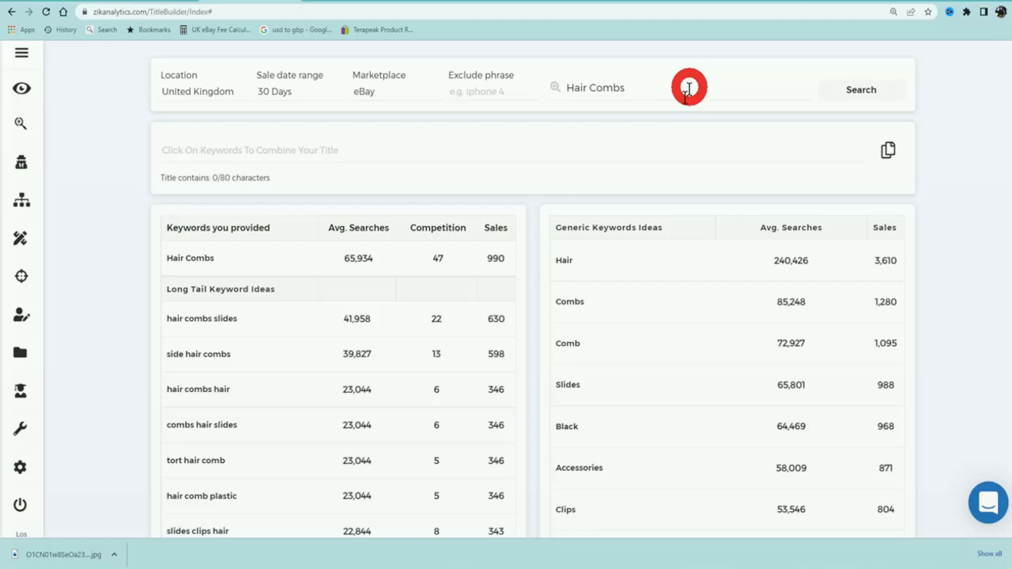
Examine the long tail and generic keyword ideas for Hair Combs, comparing average searches, competition and sales
scroll(436, 396, "down", 1)
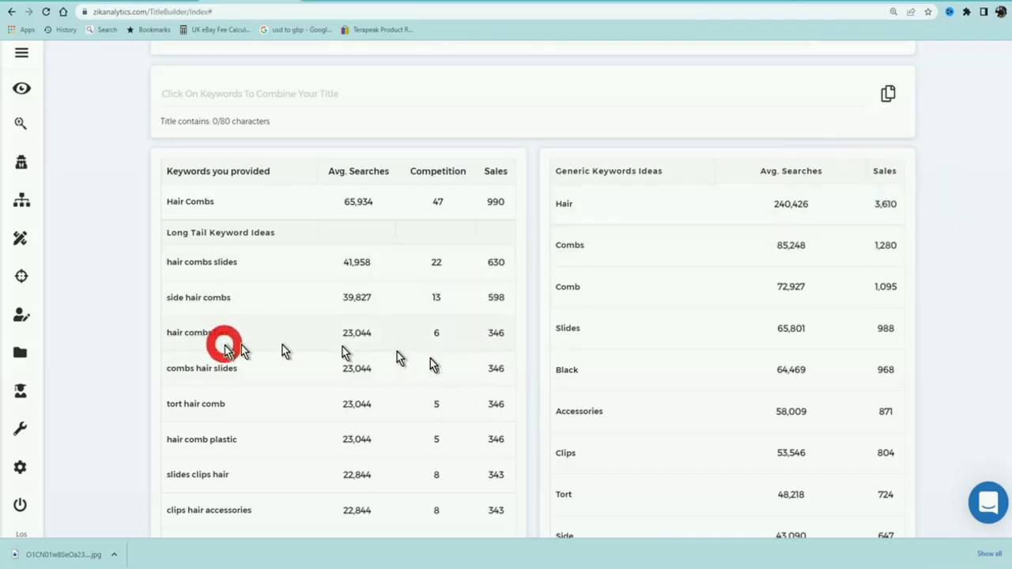
scroll(192, 325, "down", 1)
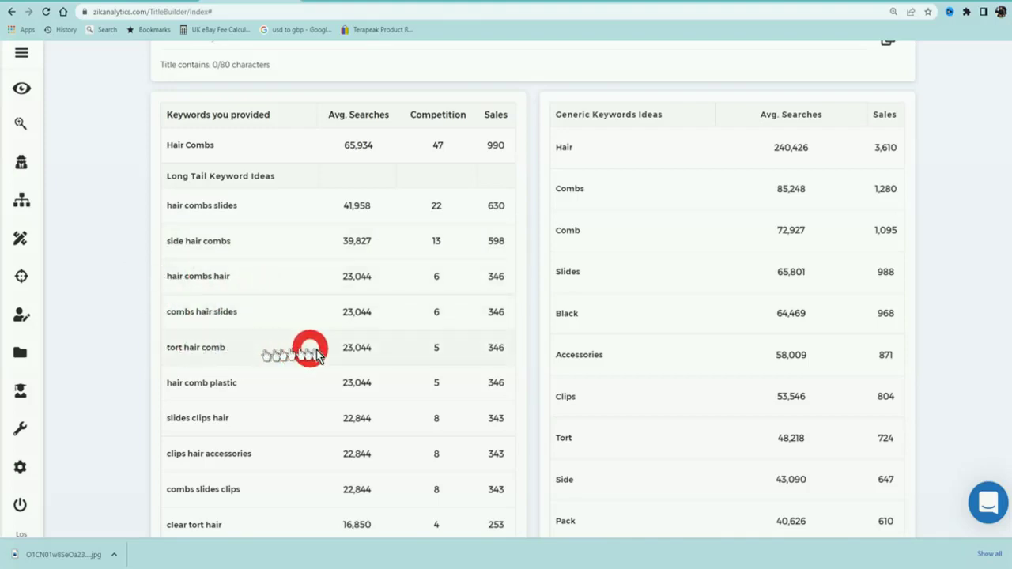
left_click_drag(334, 102, 407, 385)
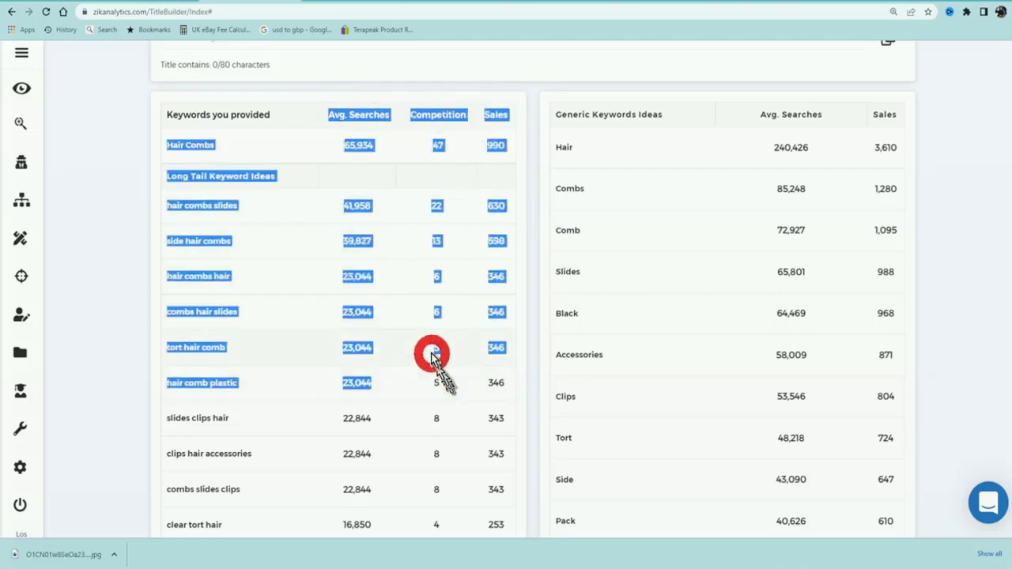
left_click(431, 352)
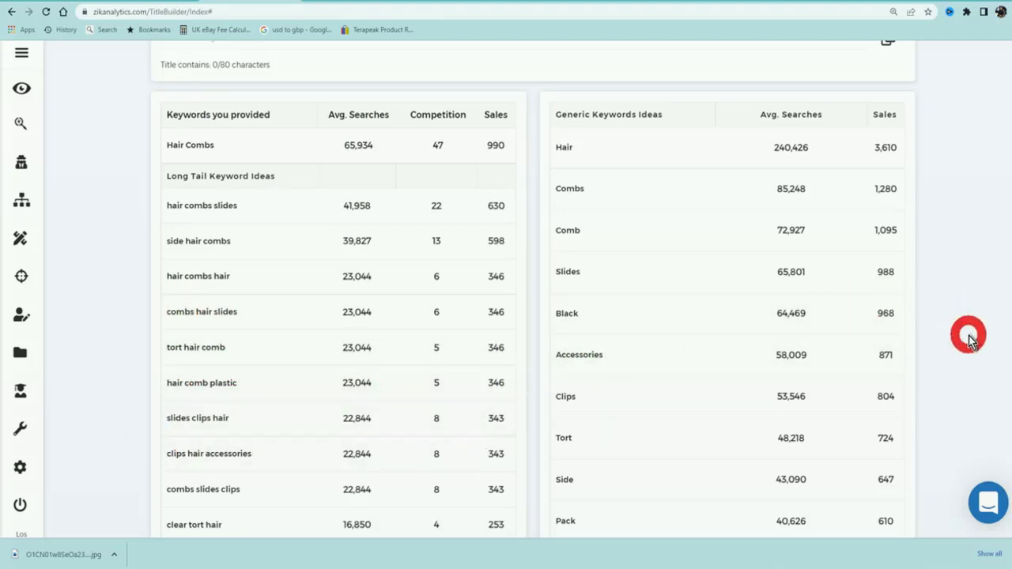
scroll(961, 299, "up", 3)
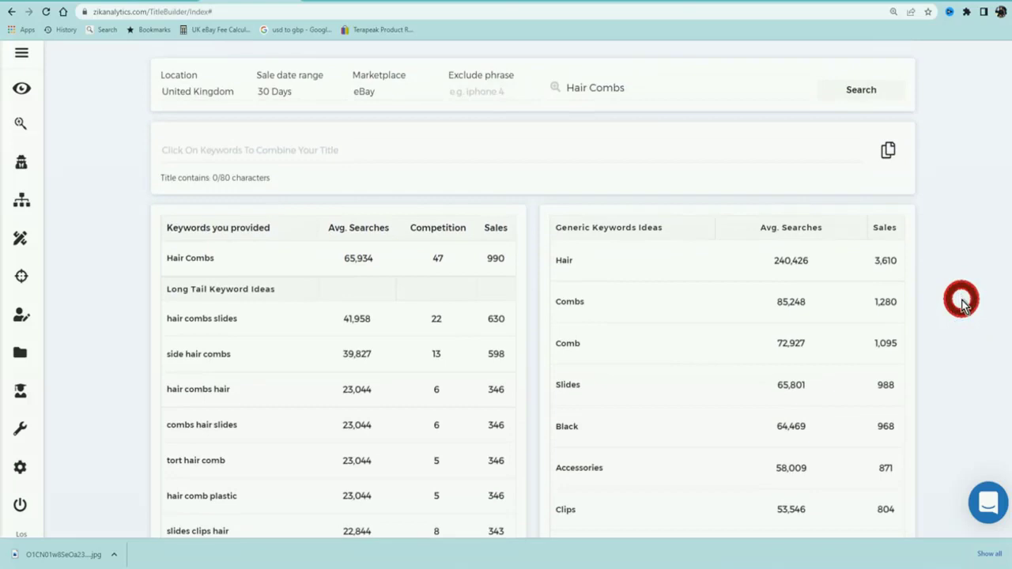
scroll(973, 207, "down", 3)
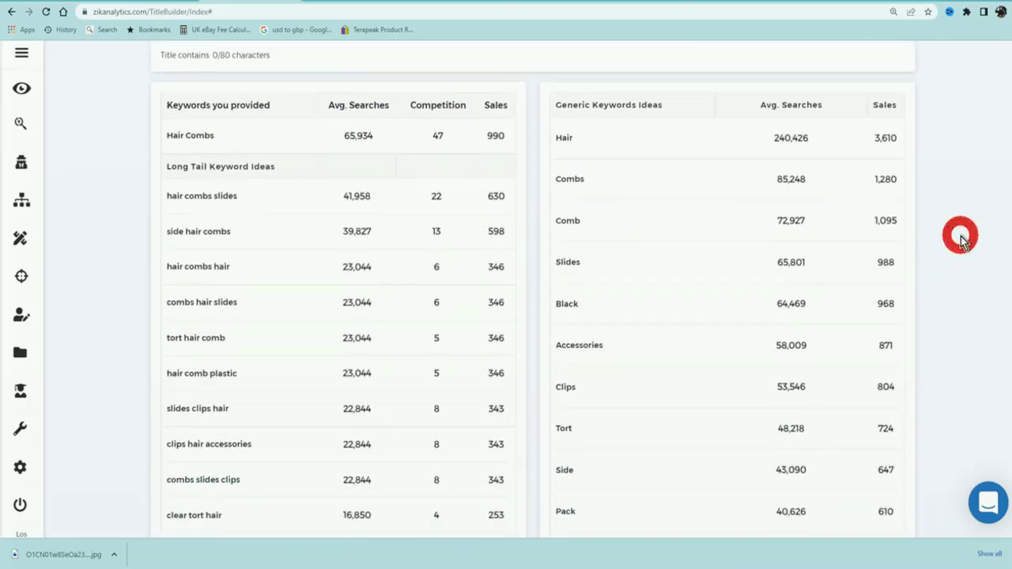
scroll(960, 241, "down", 2)
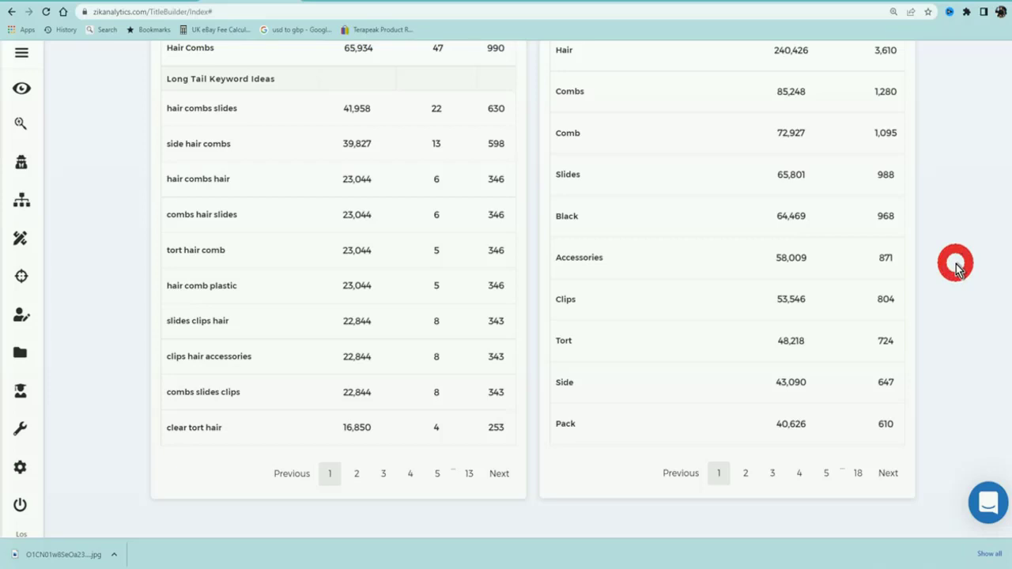
middle_click(966, 239)
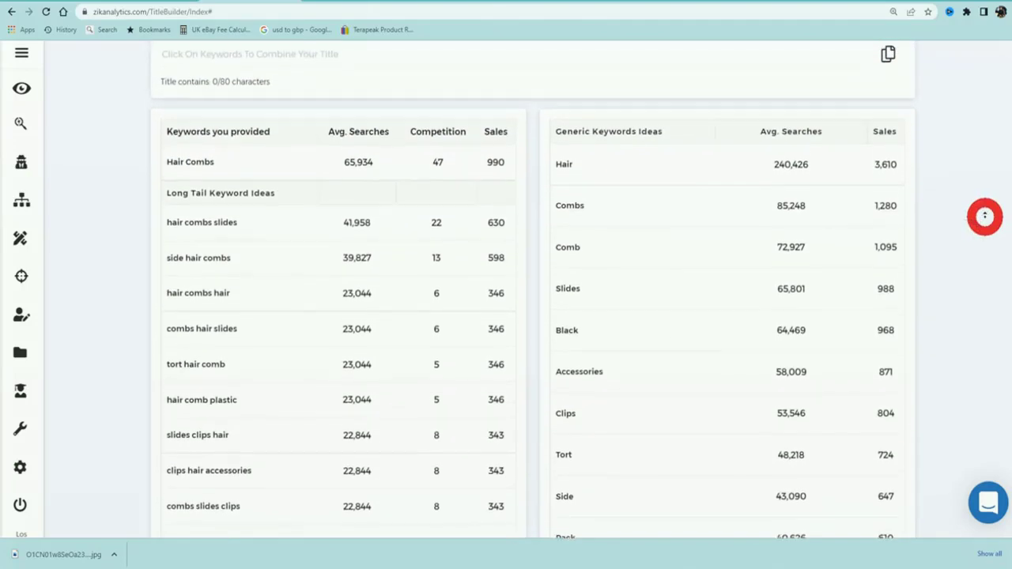
left_click(986, 218)
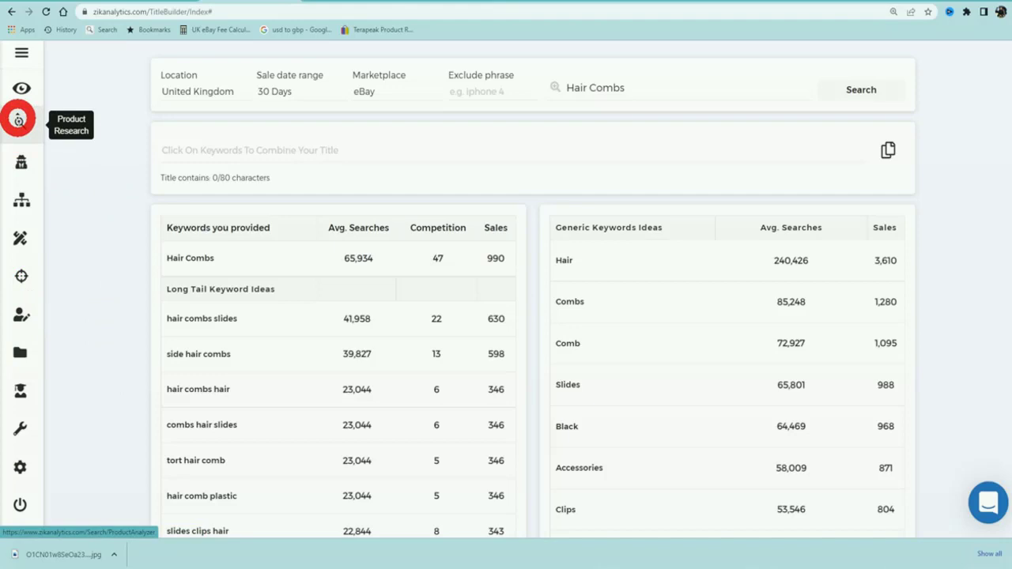
Run a Product Research search for "hair comb" on eBay
left_click(18, 121)
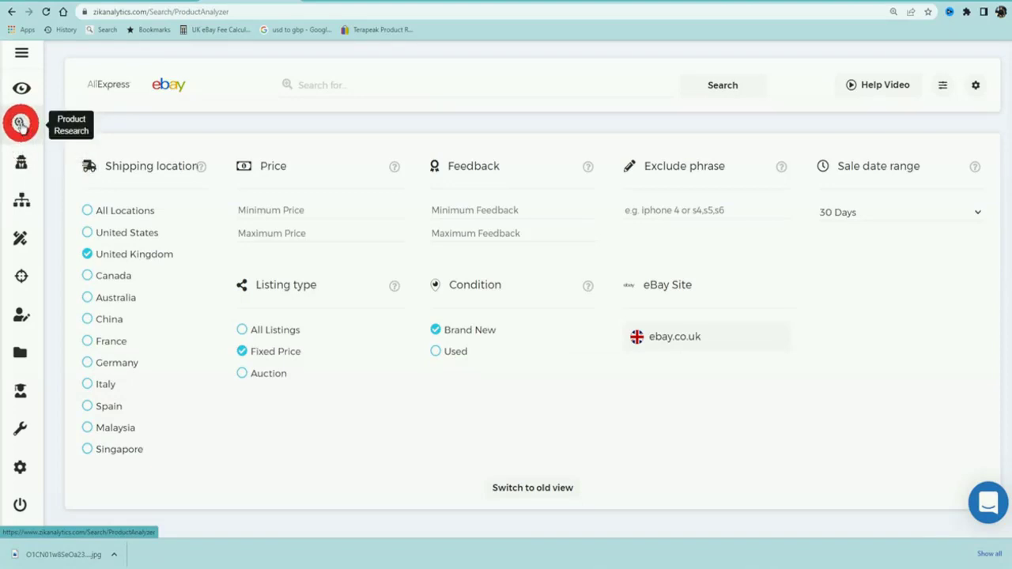
left_click(445, 88)
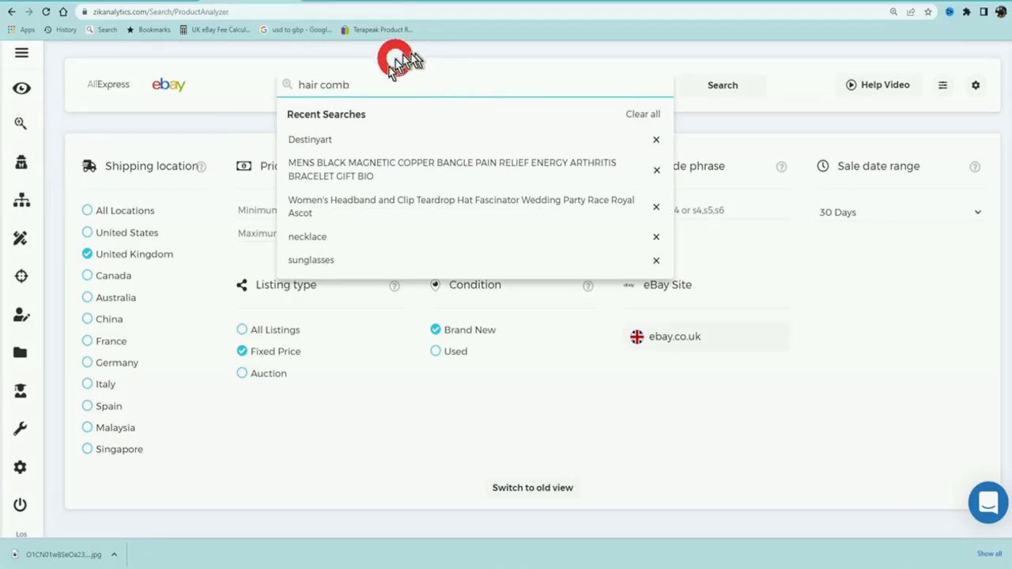
type("hair comb")
left_click(723, 84)
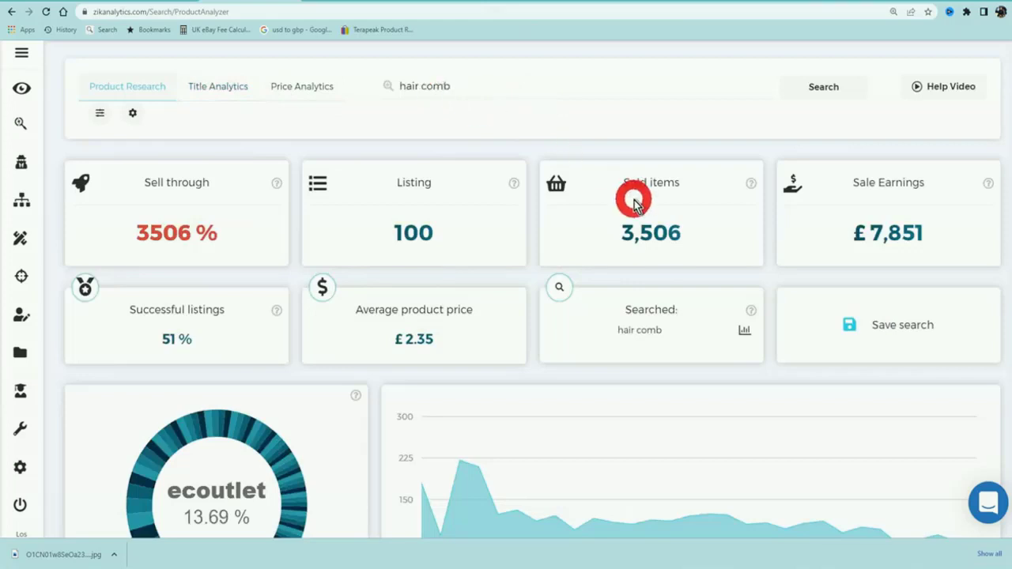
Review the hair comb research summary, focusing on the sale earnings and the number of listings
scroll(635, 203, "down", 1)
scroll(633, 79, "up", 1)
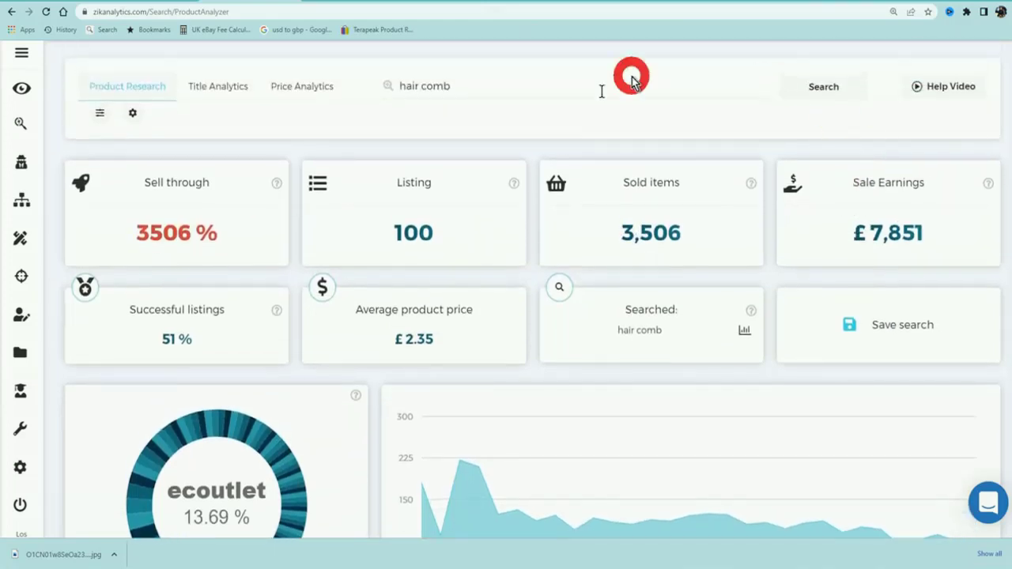
left_click_drag(859, 230, 833, 247)
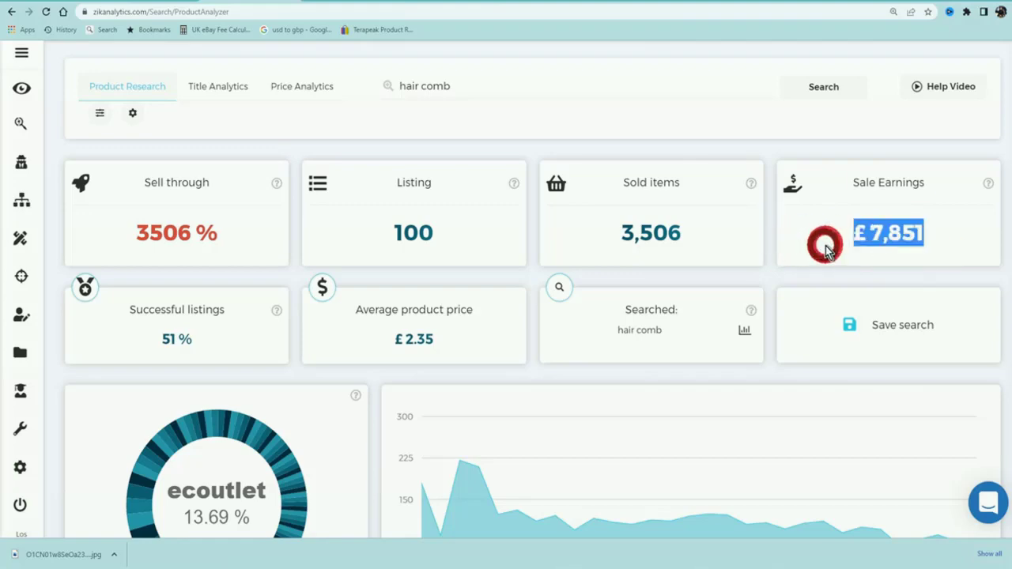
left_click_drag(443, 235, 328, 235)
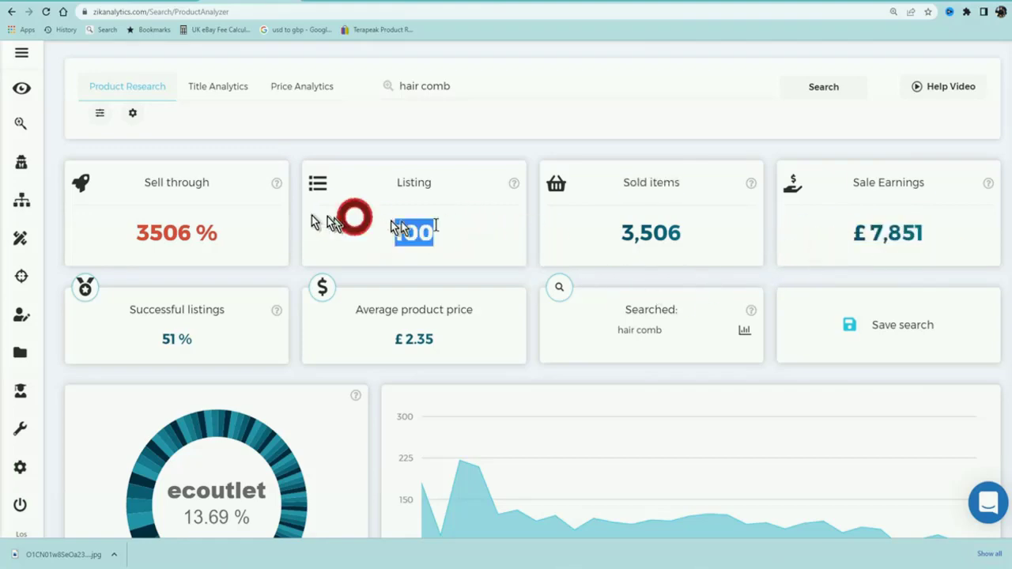
Examine the best-selling hair comb listings in the research results, comparing their product photos, recent sales, total sold and prices
scroll(411, 237, "down", 7)
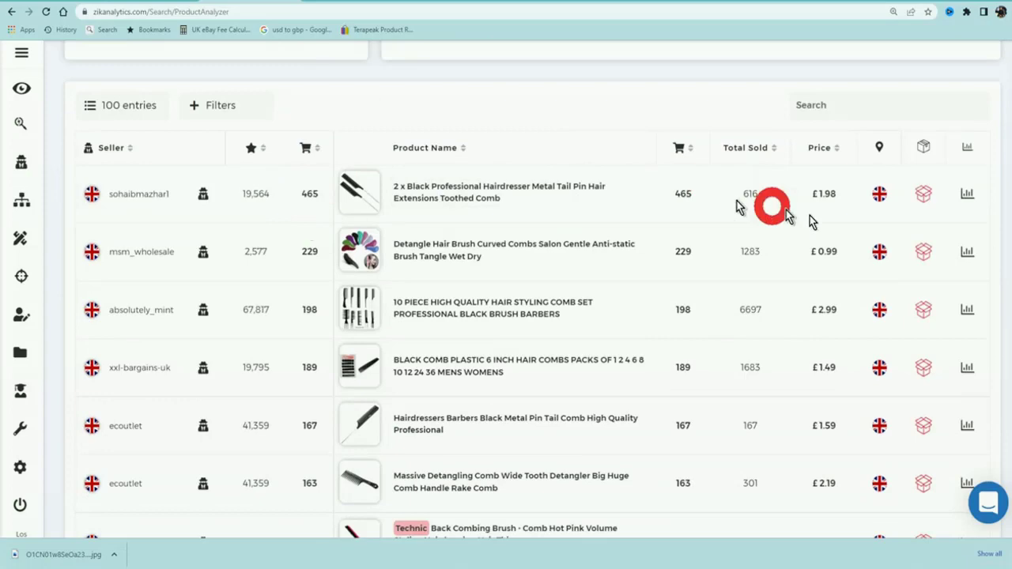
mouse_move(342, 187)
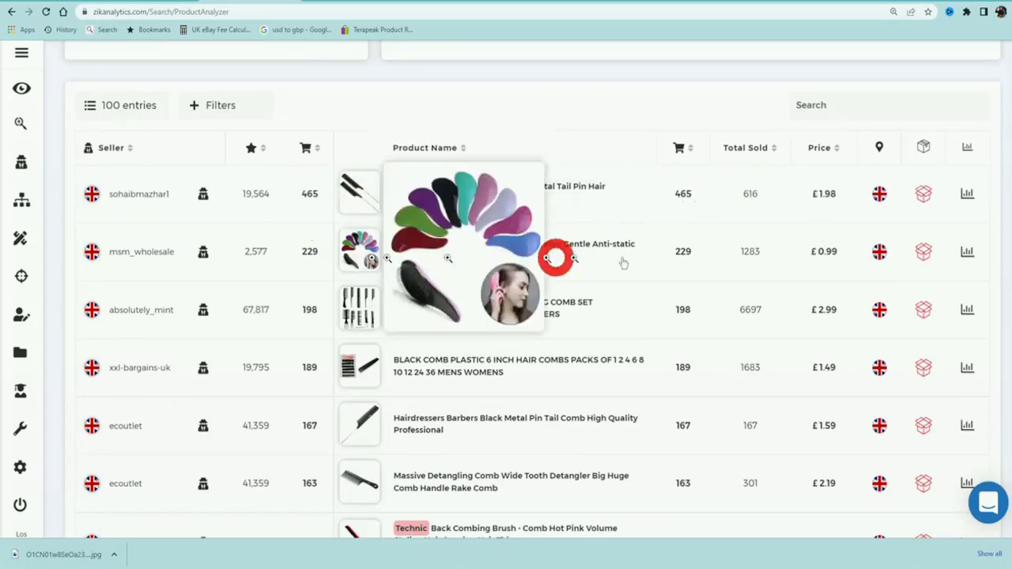
scroll(355, 271, "down", 1)
mouse_move(382, 321)
scroll(712, 341, "down", 7)
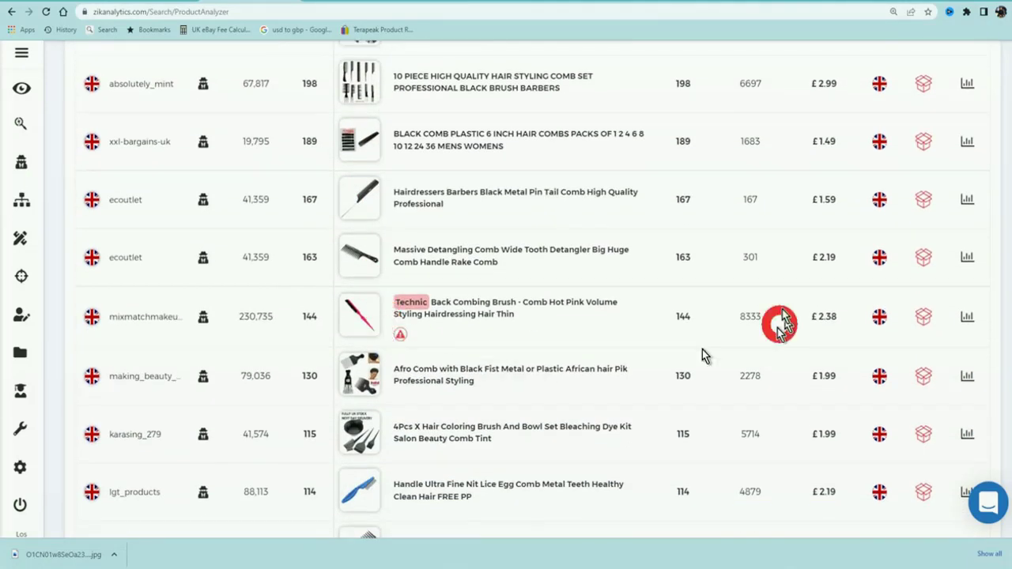
scroll(696, 309, "down", 1)
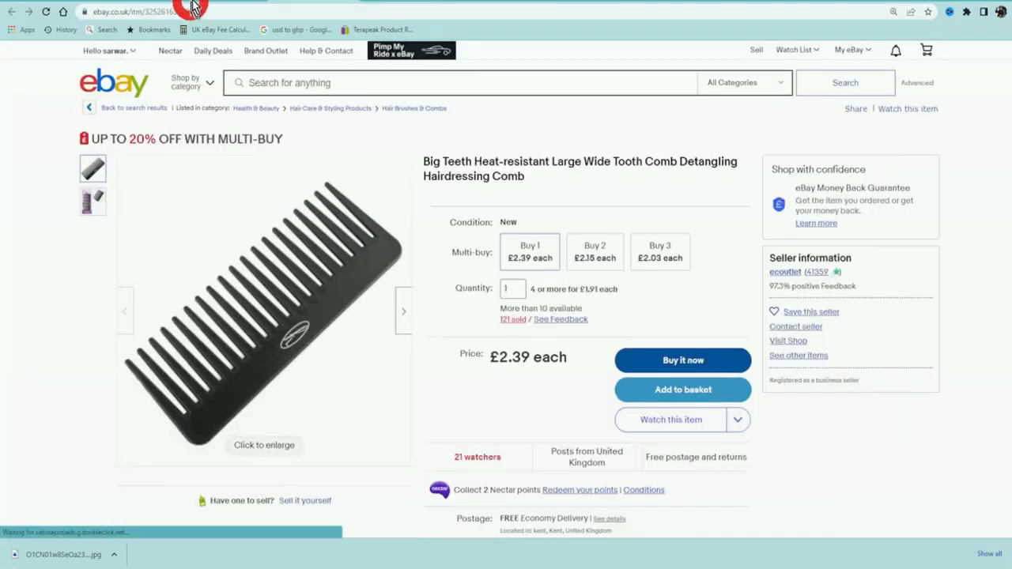
Switch to the ecoutlet competitor research and examine its product list, comparing 30-day sales, total sold and current prices
left_click(192, 4)
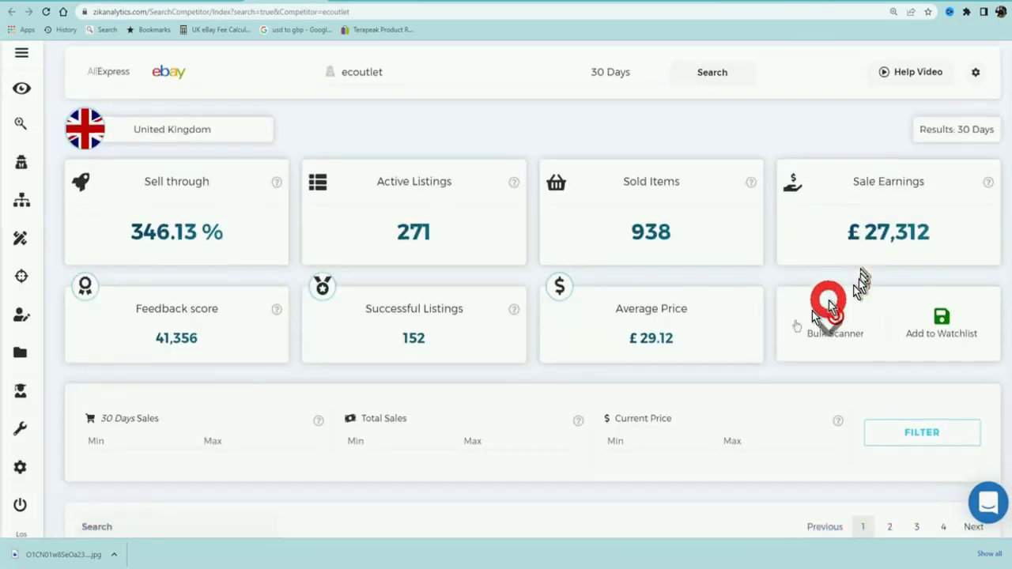
scroll(752, 343, "down", 5)
scroll(754, 340, "down", 9)
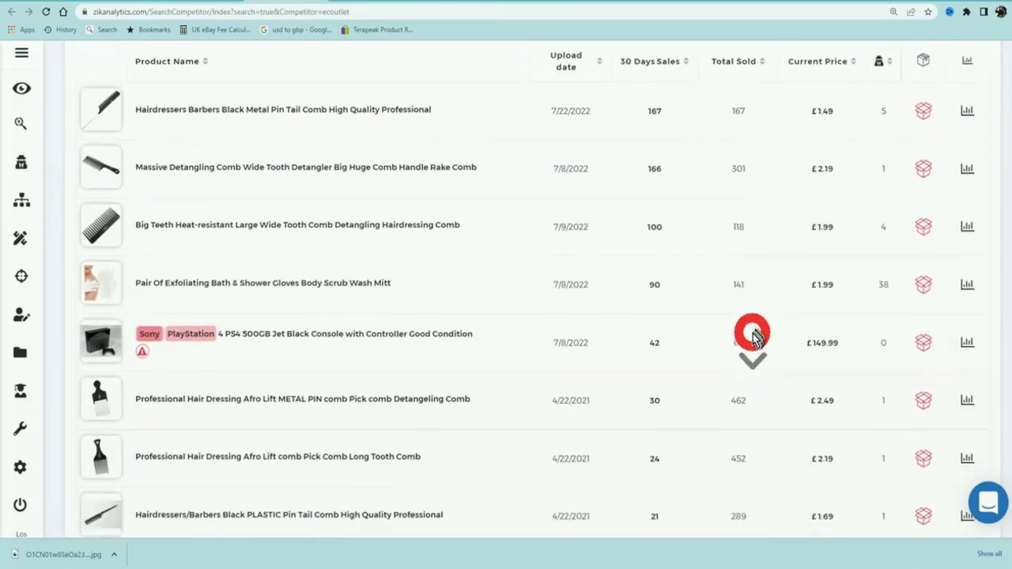
scroll(747, 340, "down", 5)
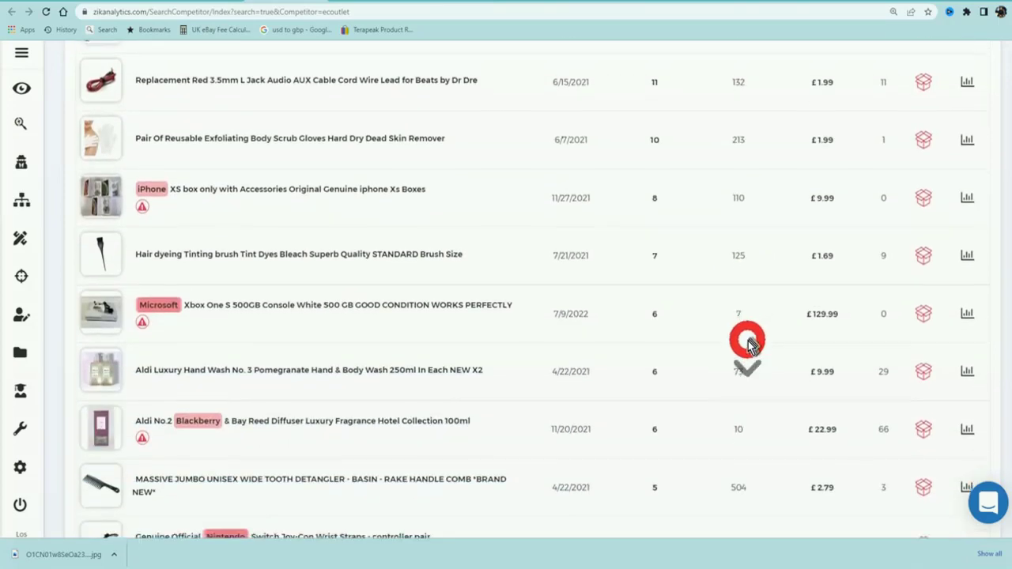
scroll(704, 321, "up", 3)
scroll(716, 281, "up", 15)
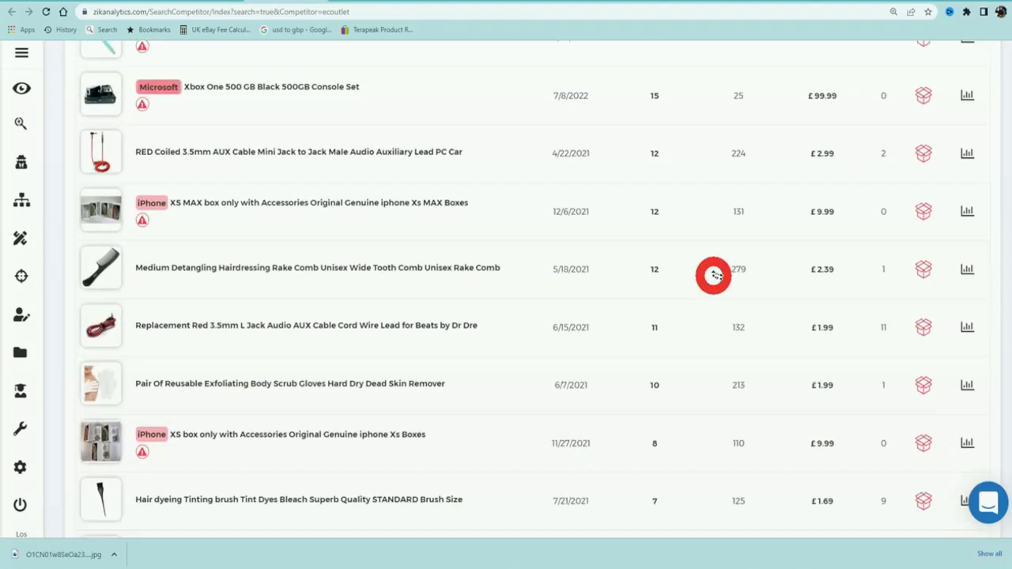
scroll(714, 275, "up", 1)
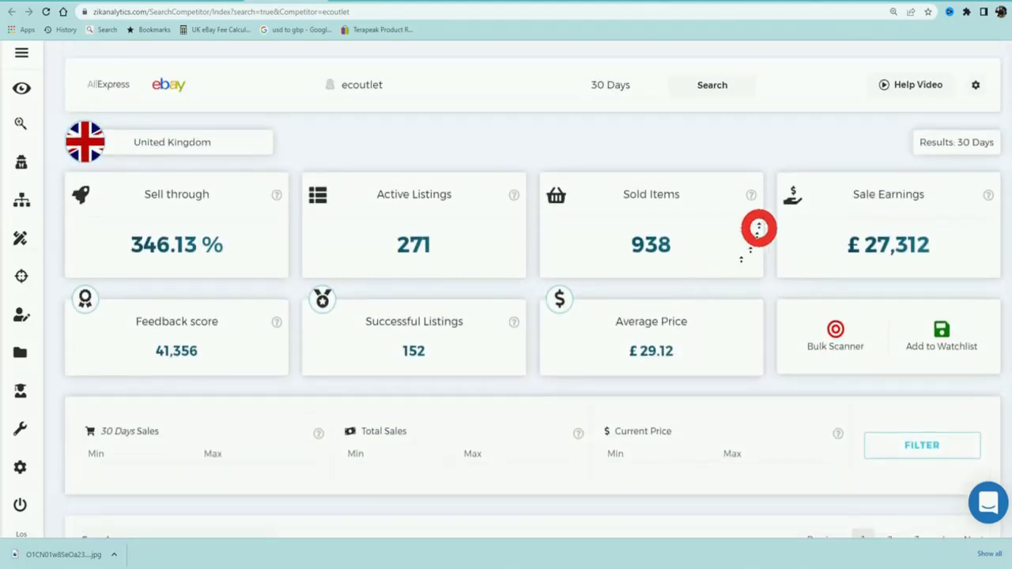